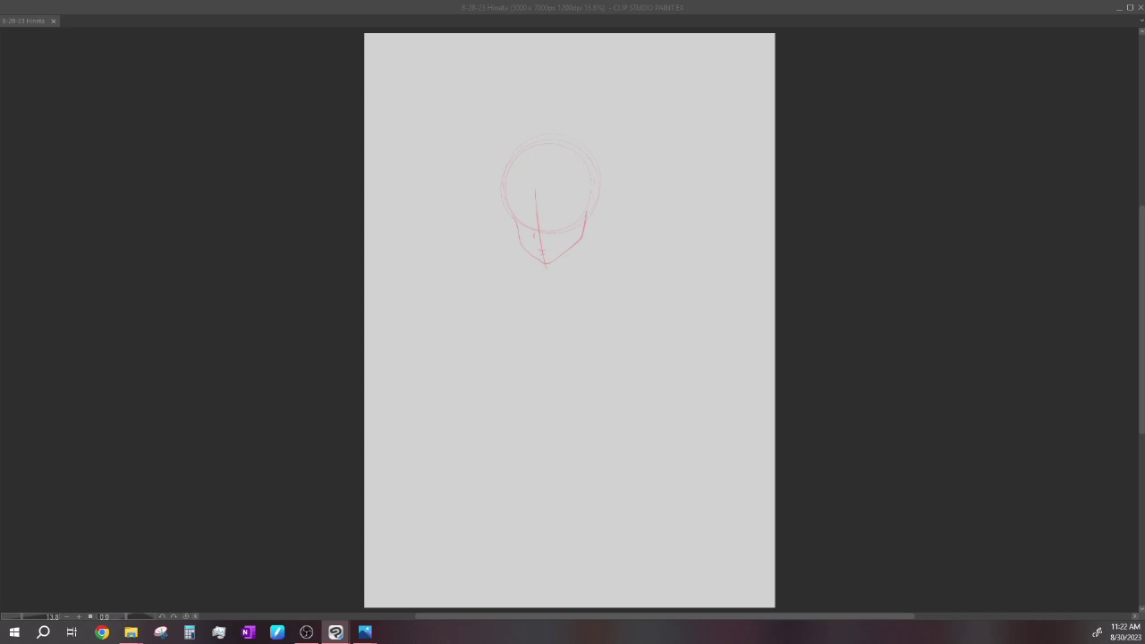
left_click_drag(570, 139, 503, 200)
left_click_drag(573, 140, 596, 212)
key("ctrl+z")
left_click_drag(517, 219, 523, 250)
key("ctrl+z")
key("ctrl+z")
Step: Clear the small head sketch and draw a larger construction circle for the head, centred in the upper part of the canvas
key("Delete")
left_click_drag(527, 179, 537, 192)
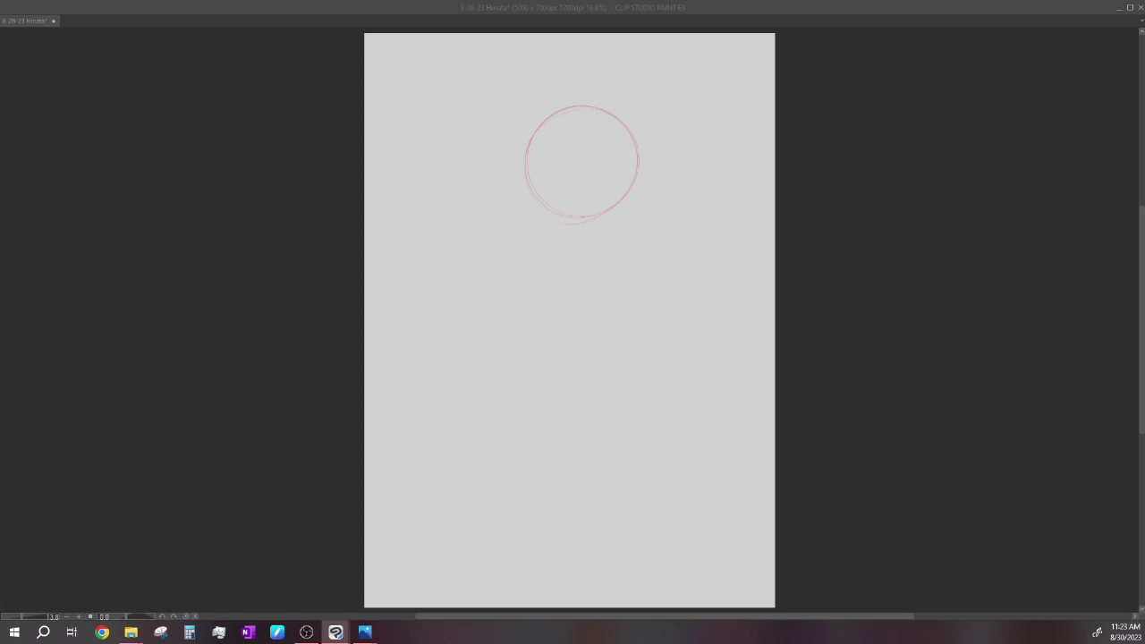
left_click_drag(582, 161, 568, 154)
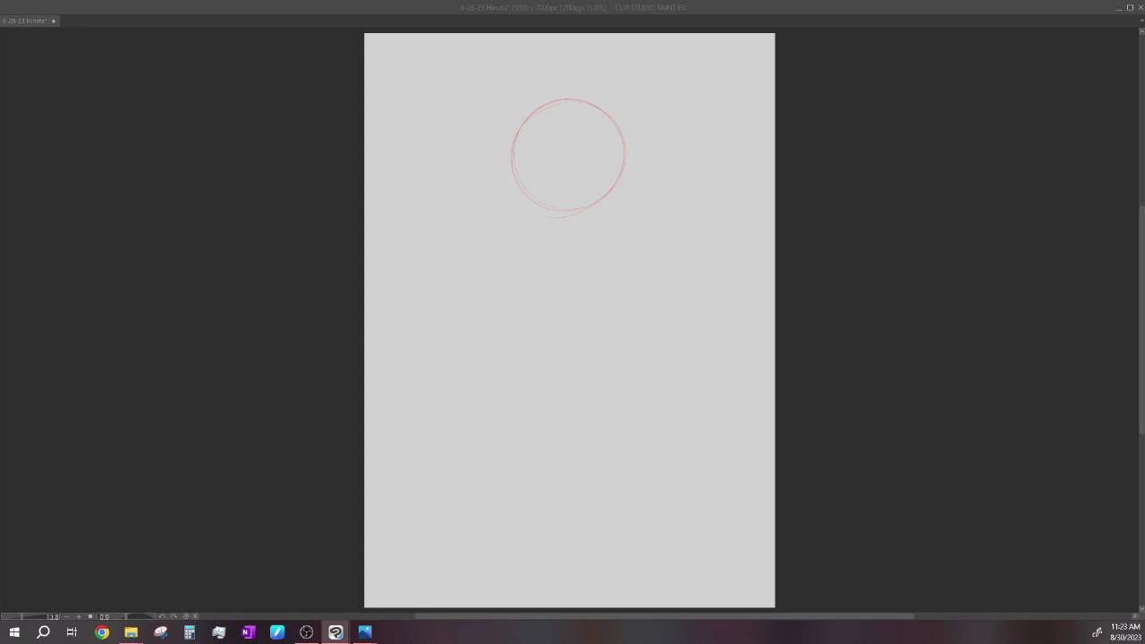
Step: Draw a long vertical centre line from inside the head circle down to the lower part of the canvas
left_click_drag(569, 139, 560, 604)
key("ctrl+z")
left_click_drag(563, 136, 561, 541)
key("ctrl+z")
Step: Sketch the jaw from both sides of the head circle down to a pointed chin on the centre line
mouse_move(516, 180)
left_mouse_down()
mouse_move(529, 229)
mouse_move(561, 251)
left_mouse_up()
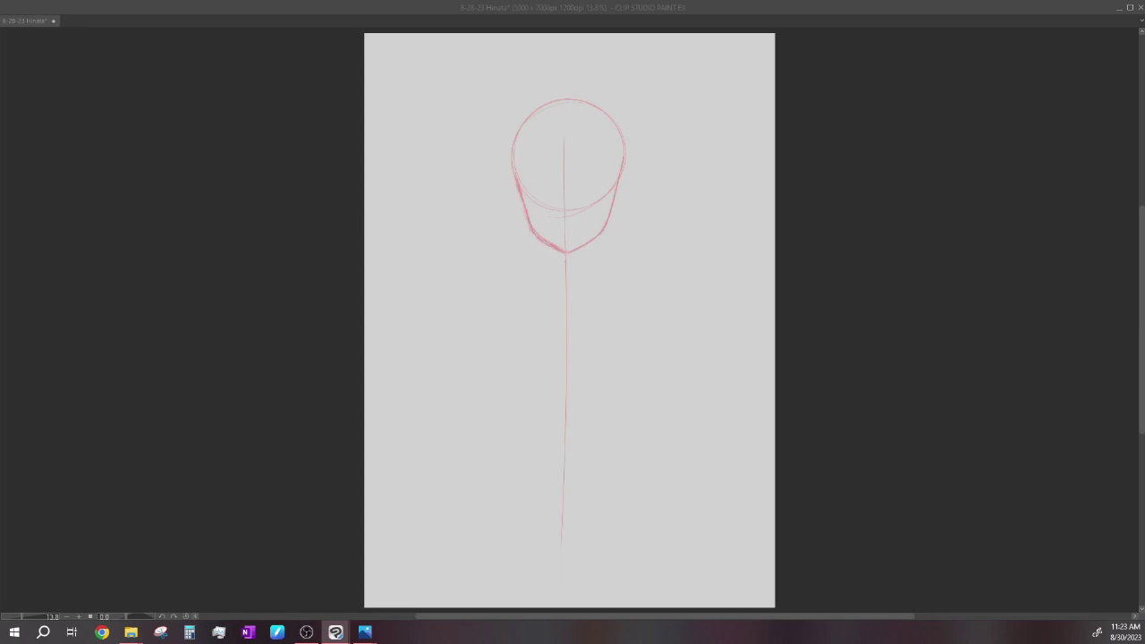
left_click_drag(619, 182, 604, 232)
key("ctrl+z")
left_click_drag(603, 227, 569, 250)
key("ctrl+z")
key("ctrl+z")
left_click_drag(517, 186, 523, 207)
left_click_drag(620, 181, 606, 223)
key("ctrl+z")
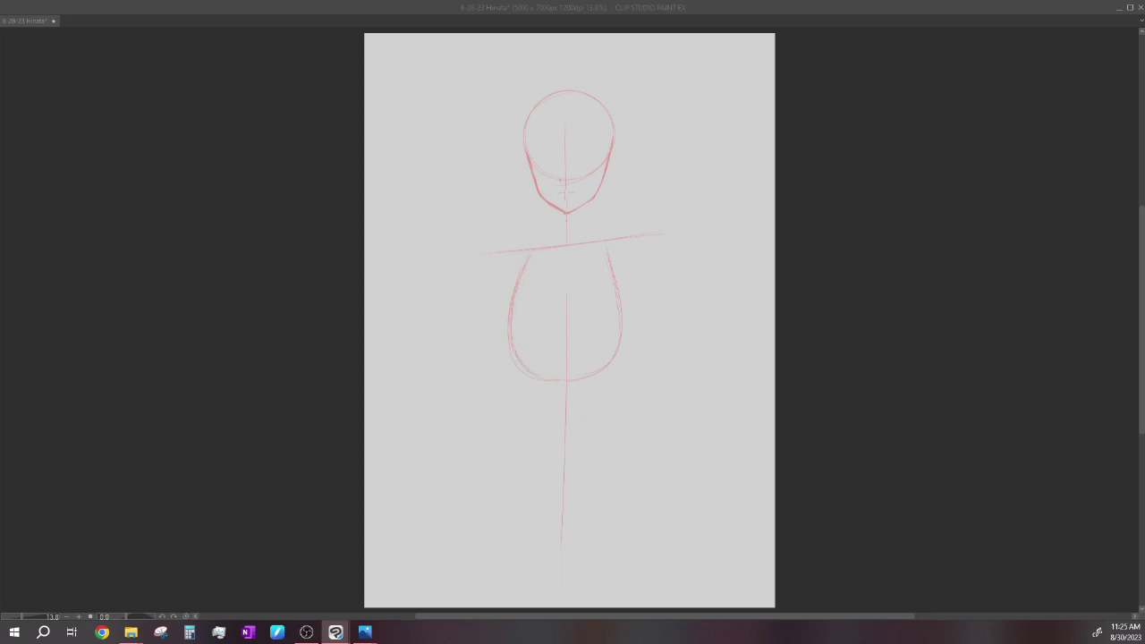
Step: Sketch the rib arch inside the ribcage and rounded shoulder joints below both ends of the shoulder line
mouse_move(563, 288)
left_mouse_down()
mouse_move(563, 315)
mouse_move(525, 339)
left_mouse_up()
left_click_drag(570, 315, 599, 338)
left_click_drag(514, 254, 502, 284)
left_click_drag(619, 241, 622, 278)
left_click_drag(513, 278, 510, 295)
left_click_drag(620, 268, 619, 286)
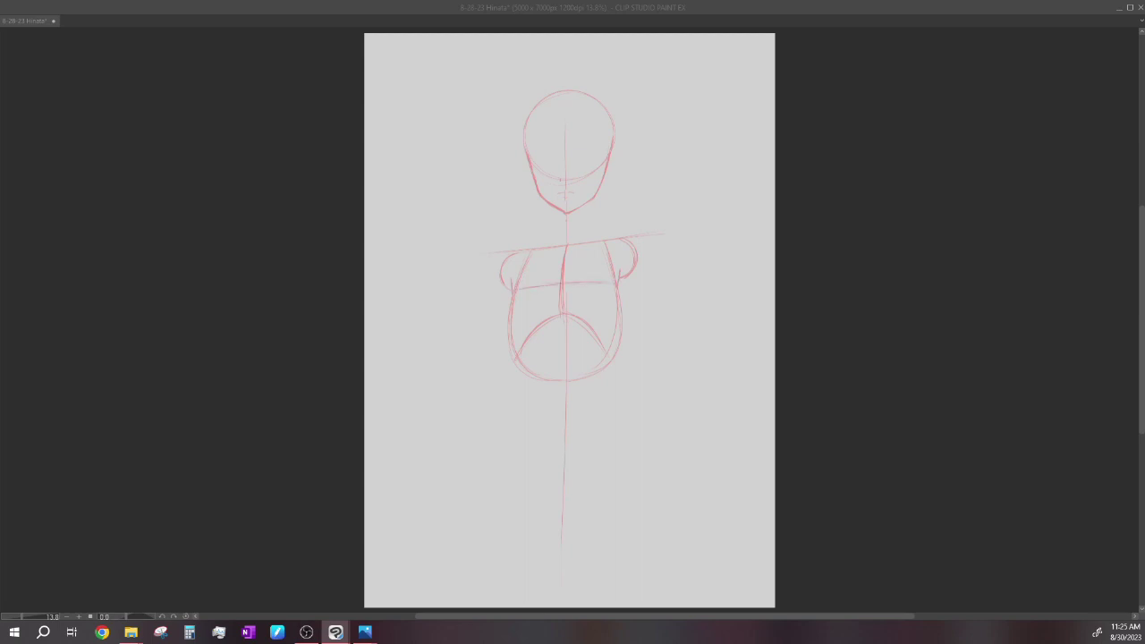
Step: Sketch the collarbone lines between the neck base and both shoulders, undoing the unwanted strokes
left_click_drag(537, 253, 557, 251)
left_click_drag(586, 247, 614, 241)
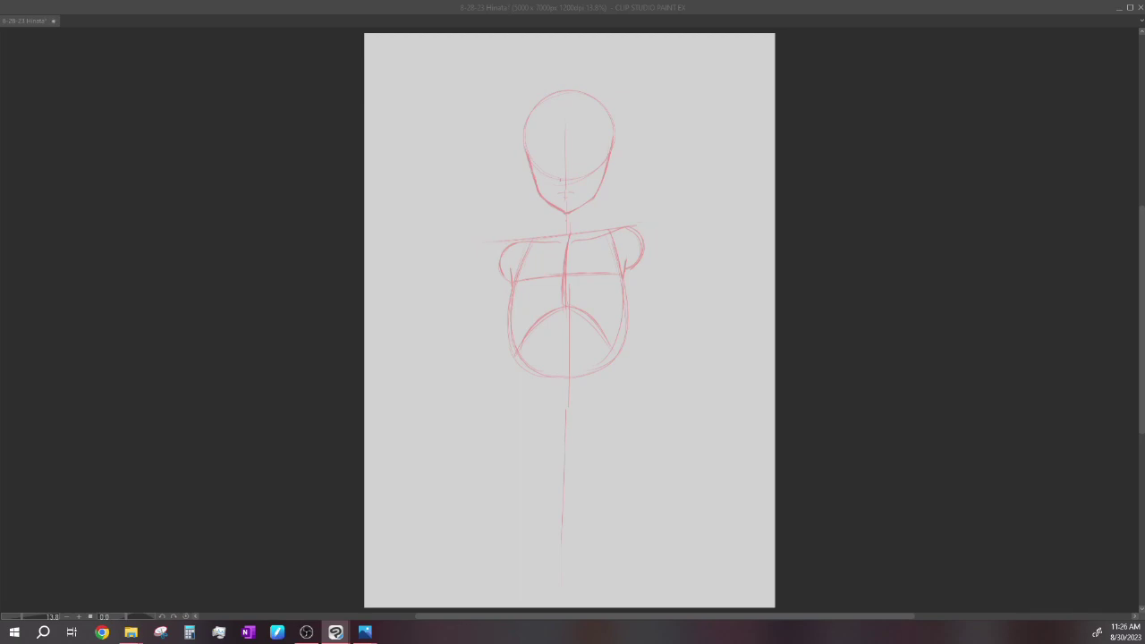
key("ctrl+z")
key("ctrl+z")
key("ctrl+z")
key("ctrl+z")
Step: Sketch the pelvis below the ribcage with a slanted hip line and angled outer sides
left_click_drag(480, 465, 680, 477)
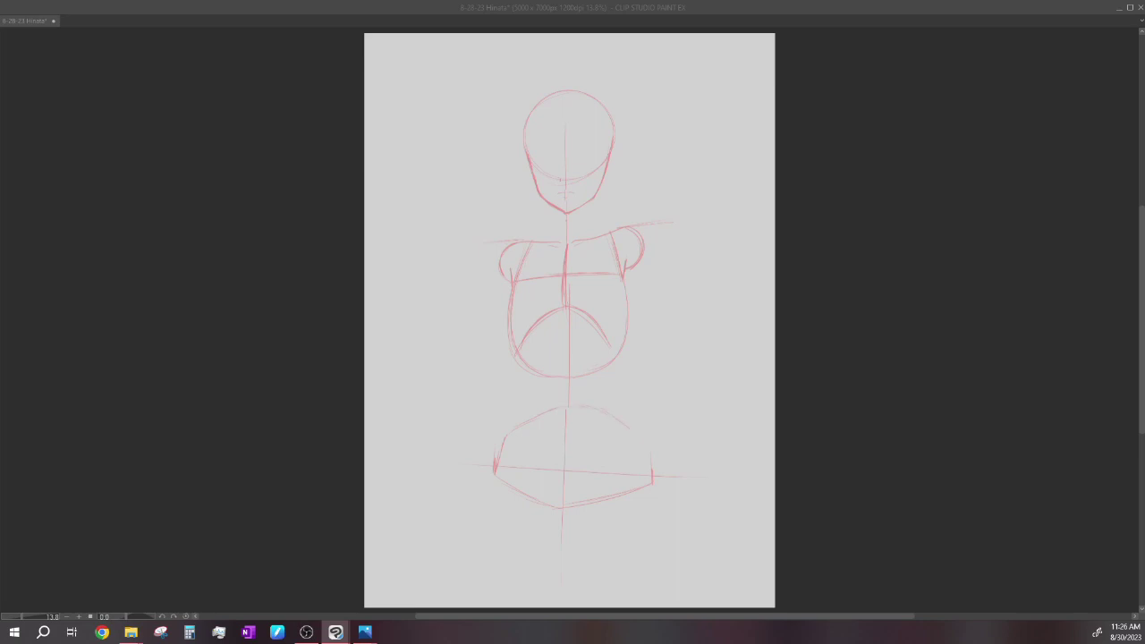
left_click_drag(646, 452, 650, 483)
left_click_drag(519, 427, 495, 461)
left_click_drag(642, 440, 651, 469)
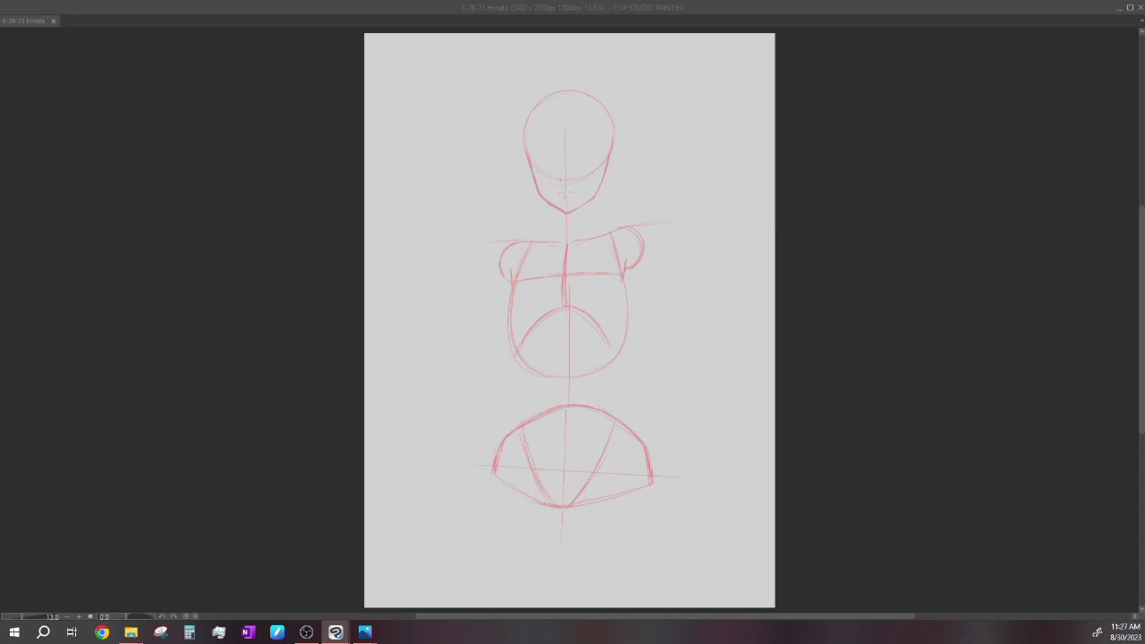
left_click_drag(557, 409, 631, 433)
key("ctrl+z")
key("ctrl+z")
key("ctrl+z")
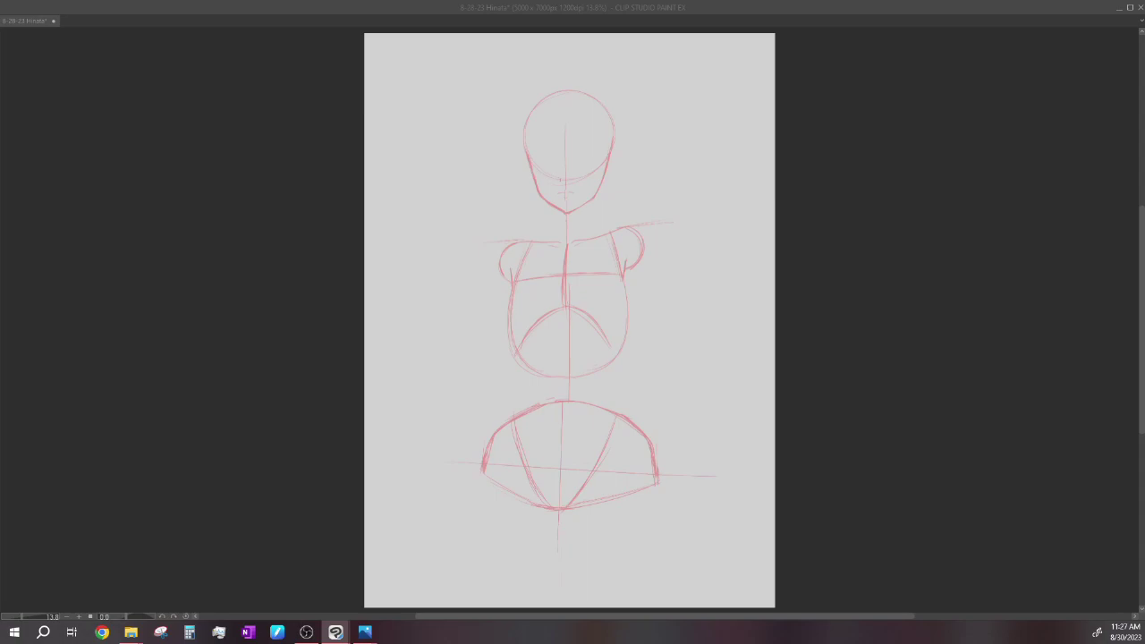
key("ctrl+z")
key("ctrl+z")
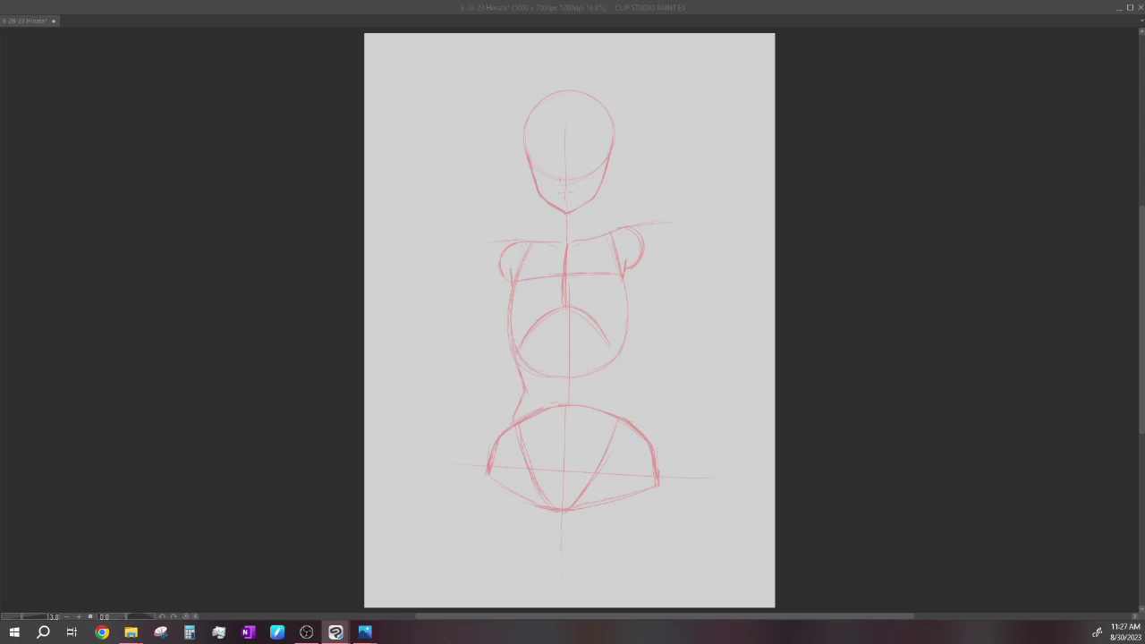
Step: Sketch the right waist contour between ribcage and hip, and move the pelvis slightly up toward the ribcage
left_click_drag(615, 374, 626, 417)
left_click_drag(621, 373, 617, 399)
left_click_drag(572, 457, 573, 444)
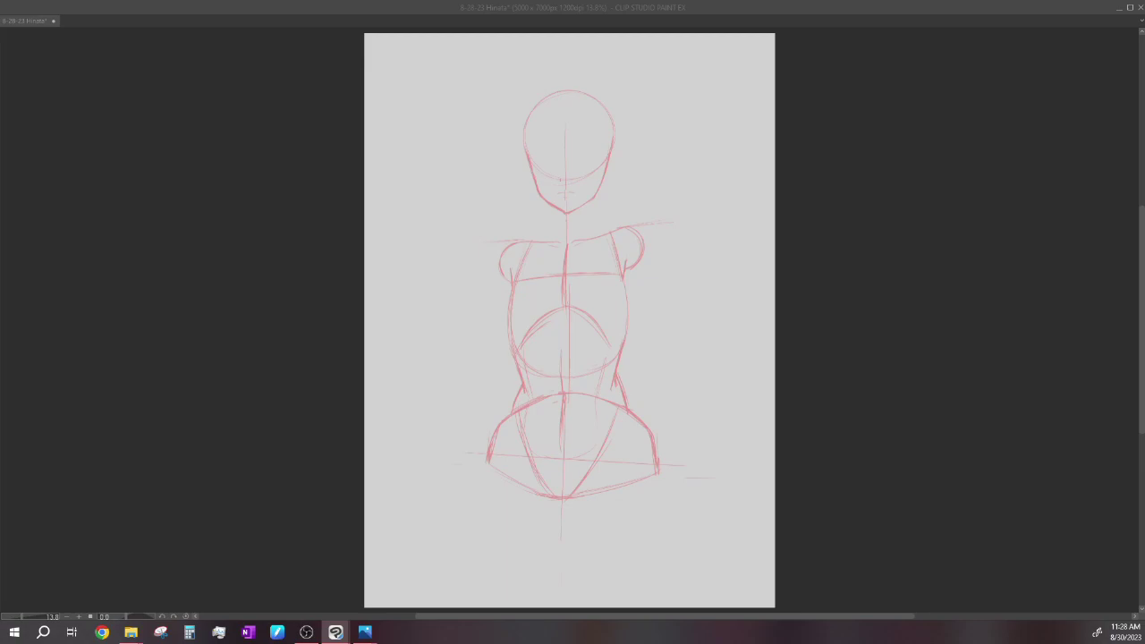
Step: Sketch the curved lower edge of the pelvis and the neck lines, and save the drawing
mouse_move(487, 462)
left_mouse_down()
mouse_move(554, 499)
mouse_move(655, 476)
left_mouse_up()
key("ctrl+s")
key("ctrl+s")
mouse_move(551, 212)
left_mouse_down()
mouse_move(551, 236)
mouse_move(528, 241)
mouse_move(606, 227)
mouse_move(561, 240)
left_mouse_up()
left_click_drag(645, 429, 653, 472)
key("ctrl+z")
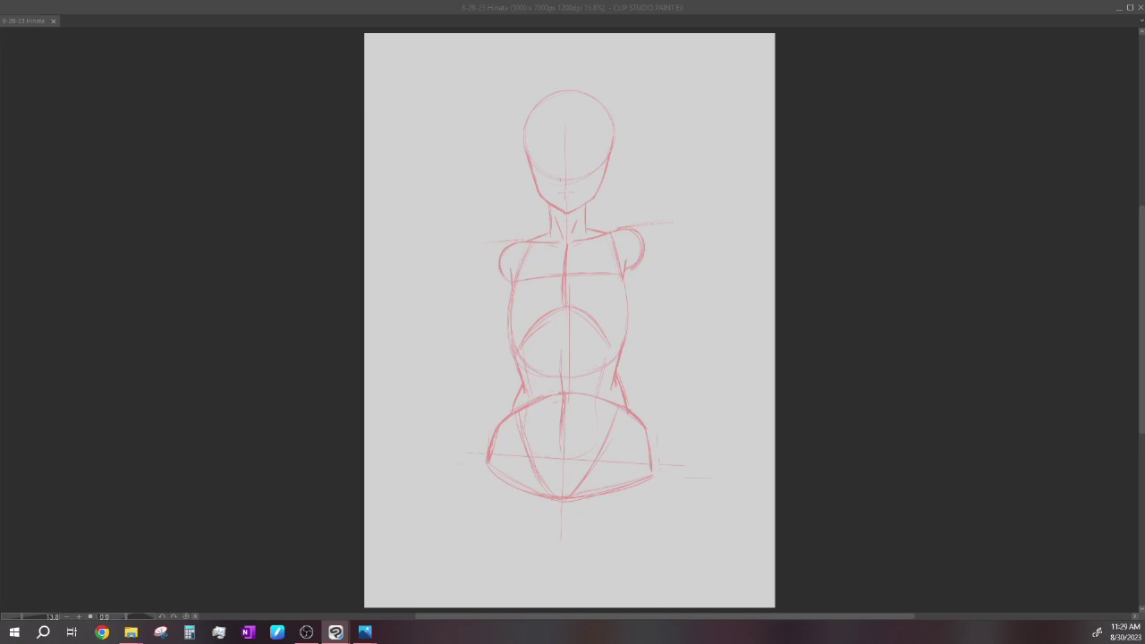
Step: Sketch the leg guide lines and the inner thigh contours from the pelvis down to the canvas edge
left_click_drag(616, 488, 600, 593)
left_click_drag(512, 486, 535, 607)
left_click_drag(565, 530, 560, 578)
left_click_drag(564, 533, 565, 607)
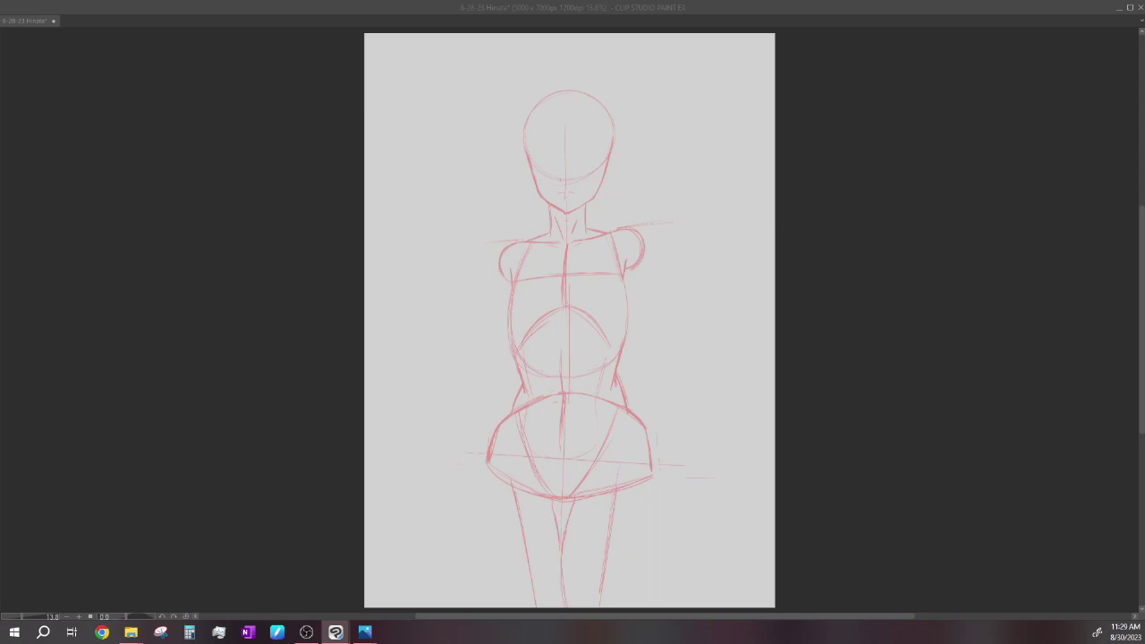
key("ctrl+z")
left_click_drag(547, 498, 559, 535)
left_click_drag(486, 578, 487, 605)
key("ctrl+z")
key("ctrl+z")
left_click_drag(486, 473, 500, 607)
key("ctrl+z")
key("ctrl+y")
key("ctrl+z")
left_click_drag(488, 470, 476, 605)
left_click_drag(653, 470, 658, 607)
key("ctrl+z")
key("ctrl+z")
Step: Sketch the curved outer thigh contours on both sides from the hips to the bottom edge of the canvas
left_click_drag(483, 475, 467, 605)
left_click_drag(654, 483, 667, 607)
key("ctrl+z")
left_click_drag(658, 524, 667, 607)
left_click_drag(483, 483, 472, 606)
key("ctrl+z")
left_click_drag(465, 521, 469, 605)
key("ctrl+z")
key("ctrl+z")
Step: Sketch both upper arms running down from the shoulders behind the torso
left_click_drag(639, 268, 632, 298)
left_click_drag(503, 250, 499, 317)
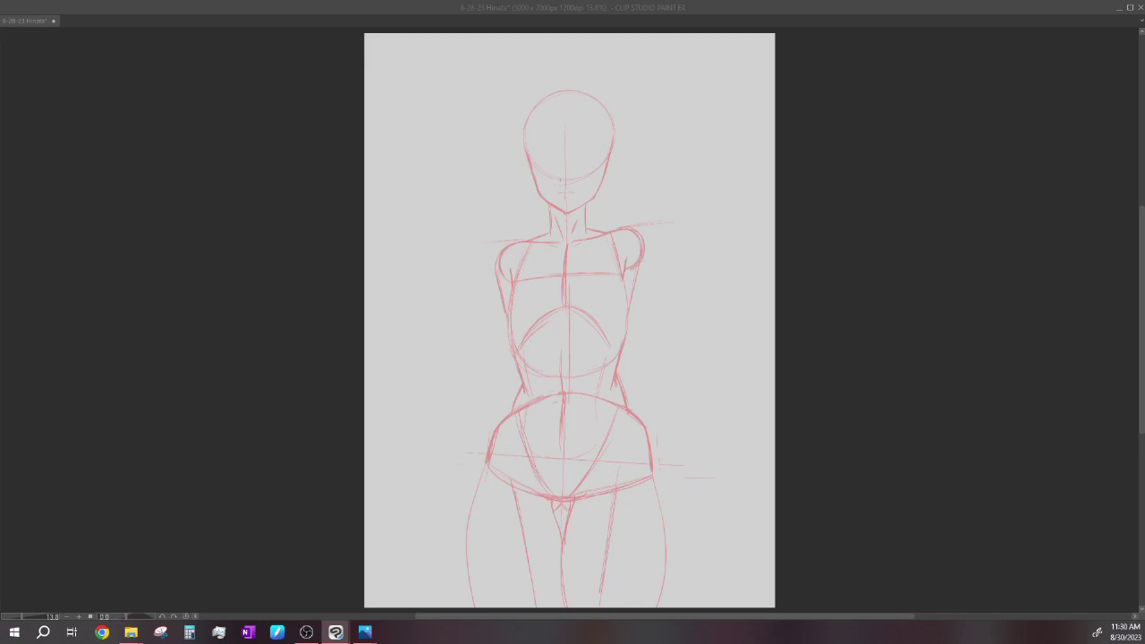
left_click_drag(516, 243, 495, 279)
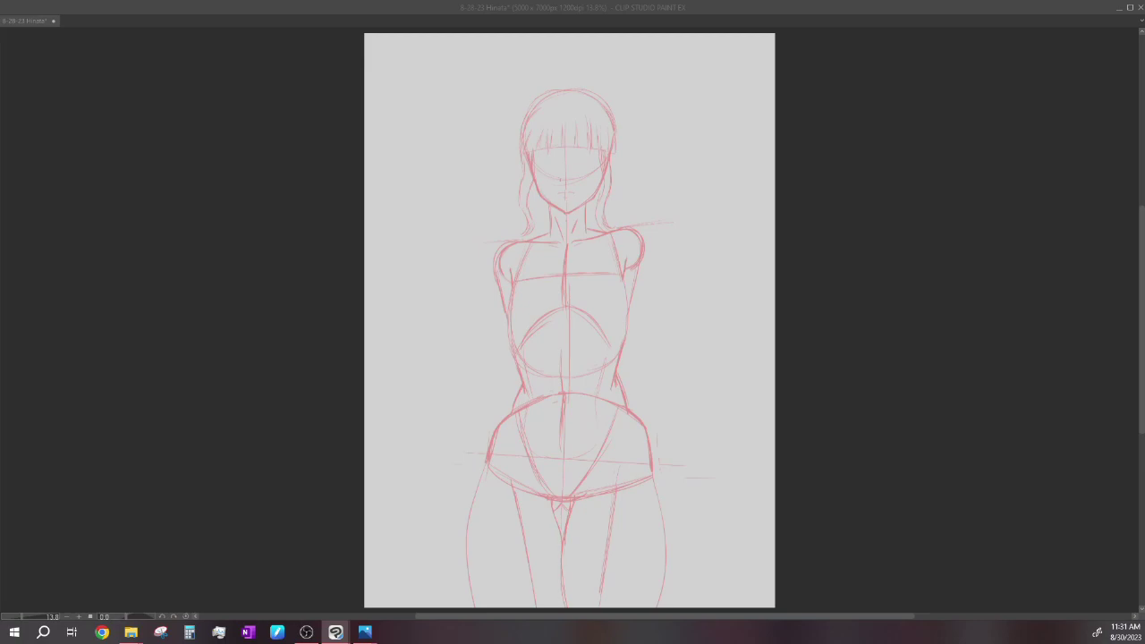
Step: Refine the hair outline on the right of the crown, save, and add flicked strands beside the face
key("ctrl+z")
key("ctrl+z")
left_click_drag(611, 108, 620, 132)
key("ctrl+s")
left_click_drag(517, 177, 521, 188)
left_click_drag(630, 177, 646, 184)
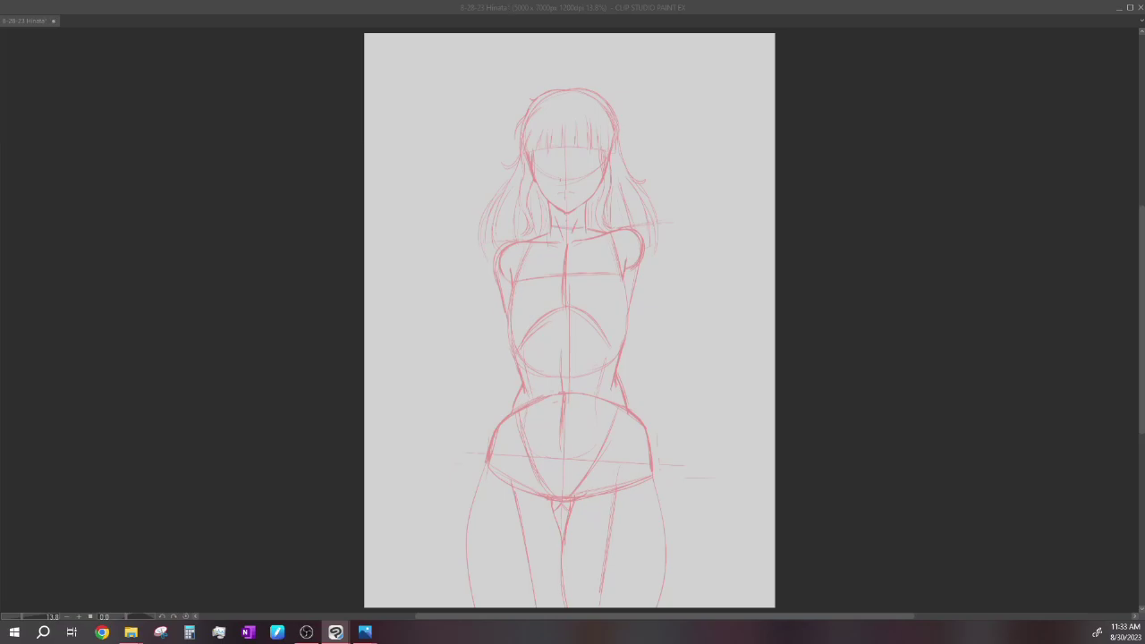
Step: Sketch the neckband and the jacket's flared hem over the hips with a zipper line down the front
left_click_drag(588, 232, 590, 246)
left_click_drag(558, 231, 575, 234)
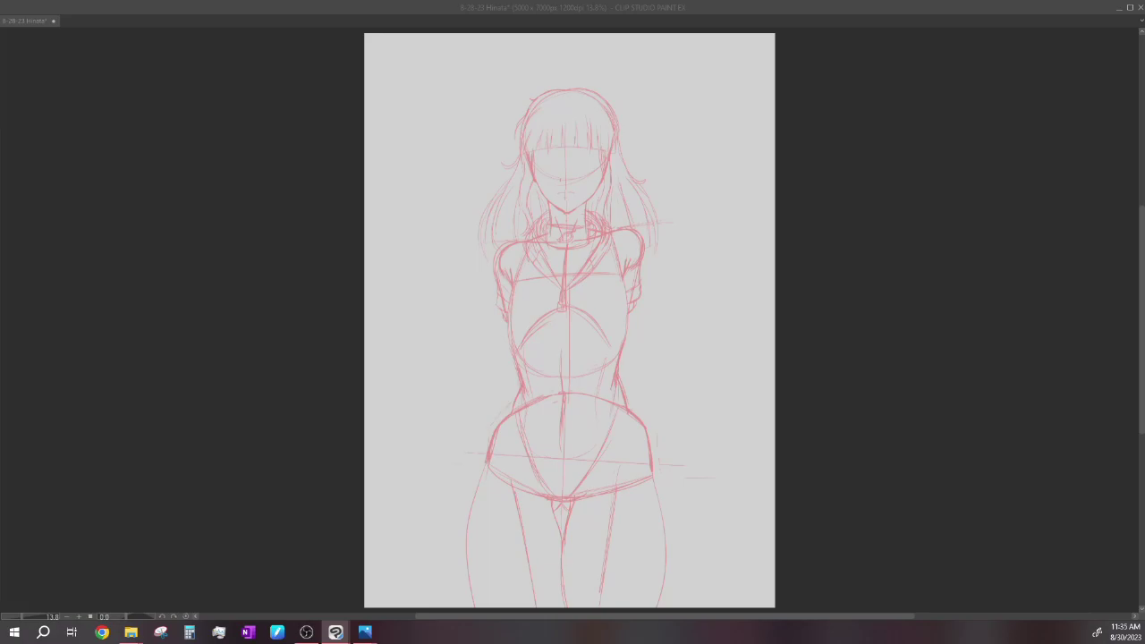
left_click_drag(493, 461, 536, 481)
left_click_drag(633, 404, 666, 462)
left_click_drag(563, 315, 563, 356)
left_click_drag(560, 313, 561, 343)
left_click_drag(561, 451, 561, 474)
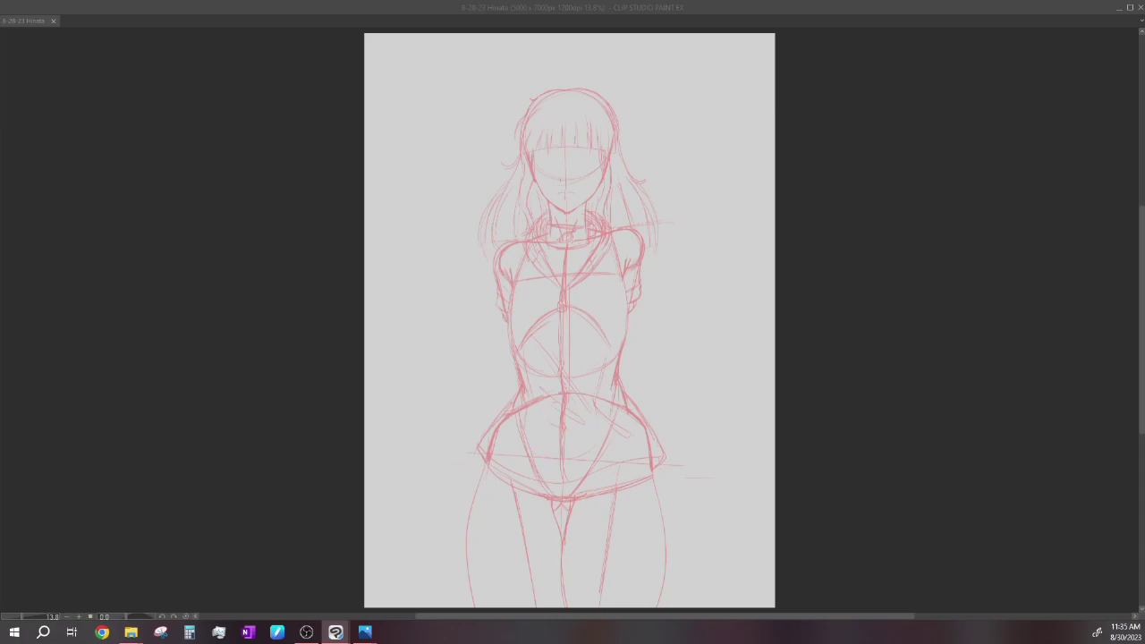
Step: Refine the right contour of the torso and add fabric fold lines across the upper thighs
left_click_drag(619, 324, 622, 348)
left_click_drag(625, 293, 626, 325)
left_click_drag(632, 489, 659, 512)
left_click_drag(580, 510, 605, 504)
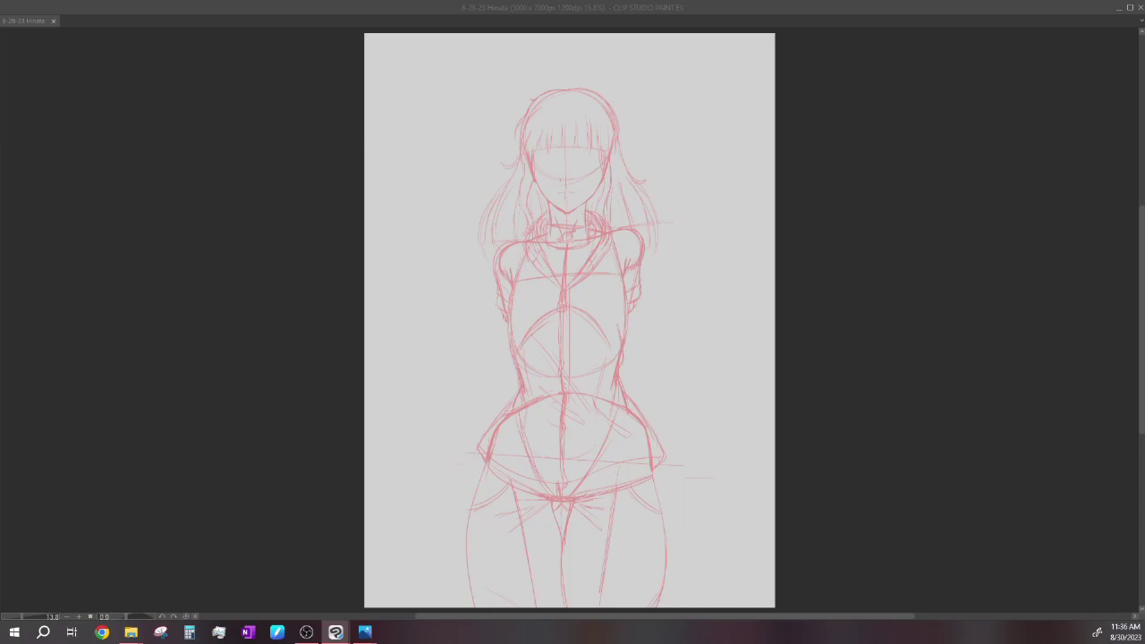
Step: Add arm contour strokes along both sides of the torso and save the drawing
left_click_drag(514, 316, 504, 376)
left_click_drag(632, 313, 627, 341)
key("ctrl+s")
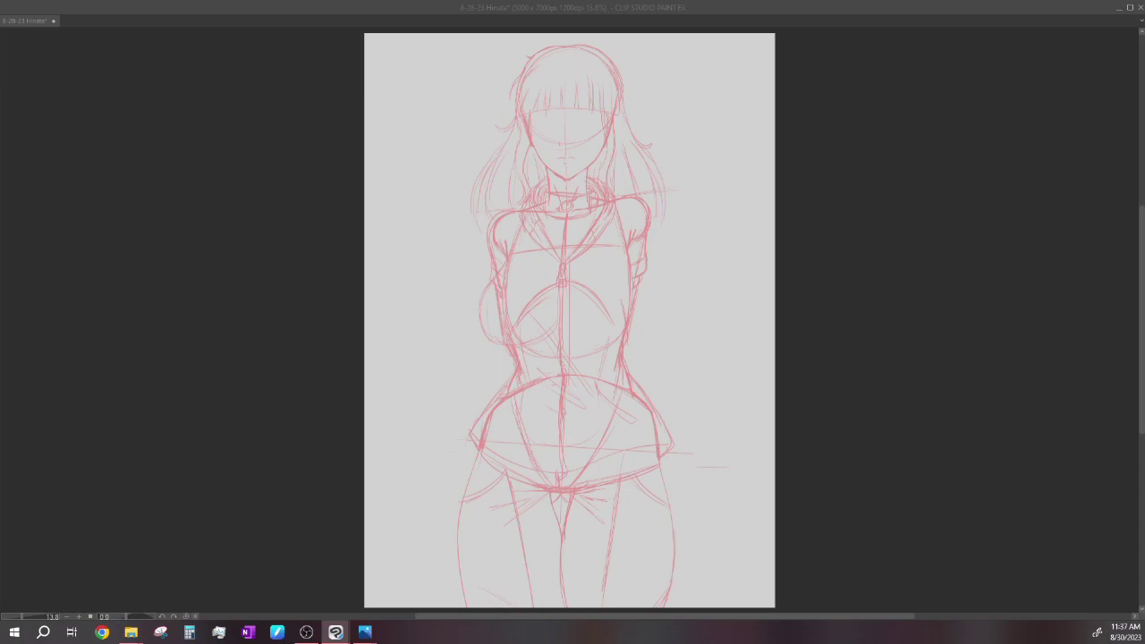
Step: Sketch the rounded chest contours on both sides of the zipper line and refine the left one
left_click_drag(485, 301, 506, 351)
mouse_move(645, 290)
left_mouse_down()
mouse_move(643, 331)
mouse_move(646, 320)
left_mouse_up()
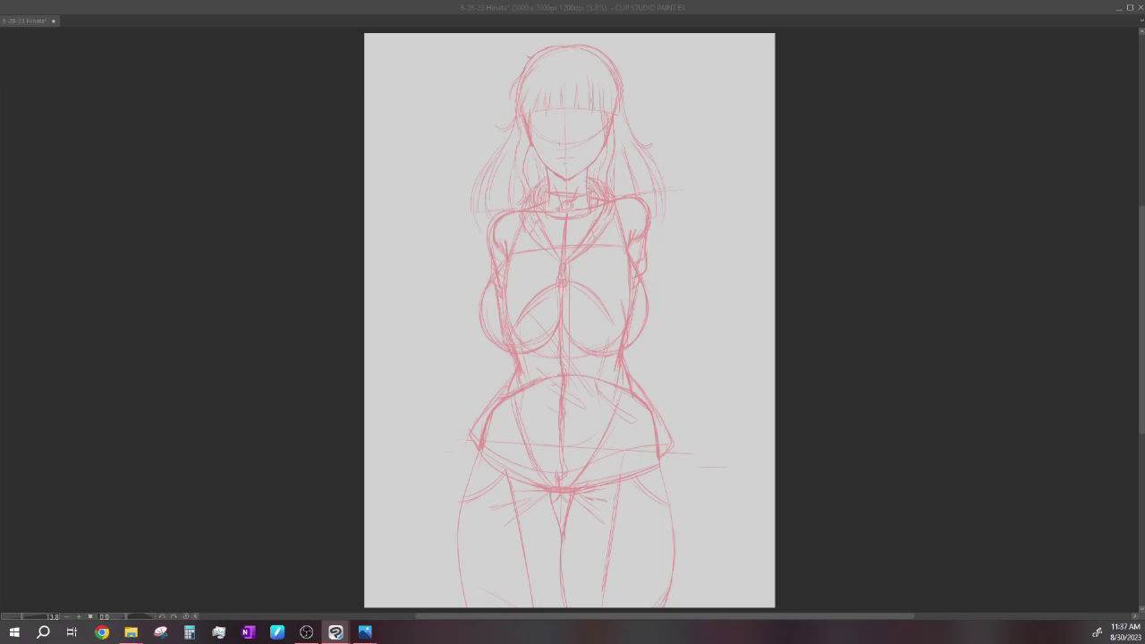
left_click_drag(485, 333, 503, 354)
key("ctrl+z")
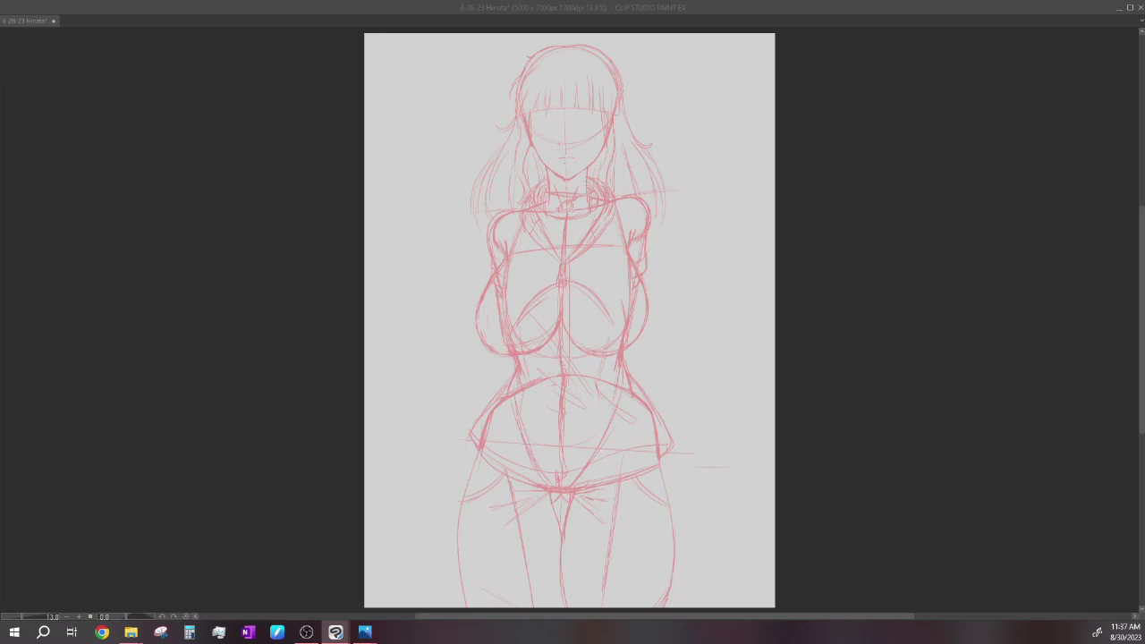
left_click_drag(476, 306, 485, 347)
key("ctrl+z")
mouse_move(486, 302)
left_mouse_down()
mouse_move(506, 354)
mouse_move(479, 322)
mouse_move(478, 299)
left_mouse_up()
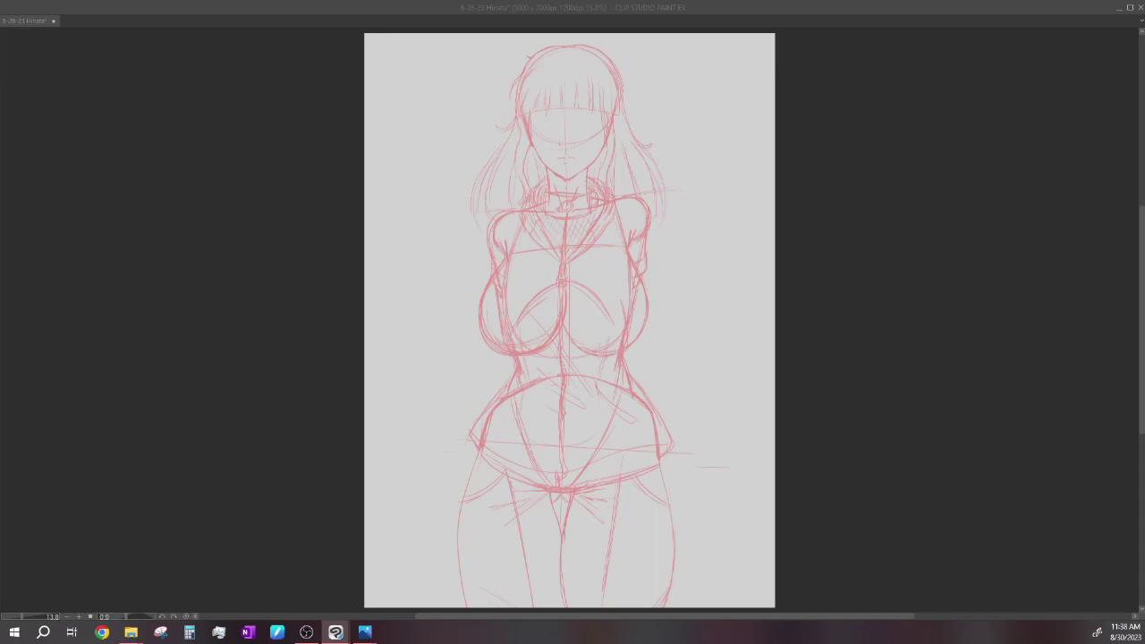
left_click_drag(557, 290, 555, 317)
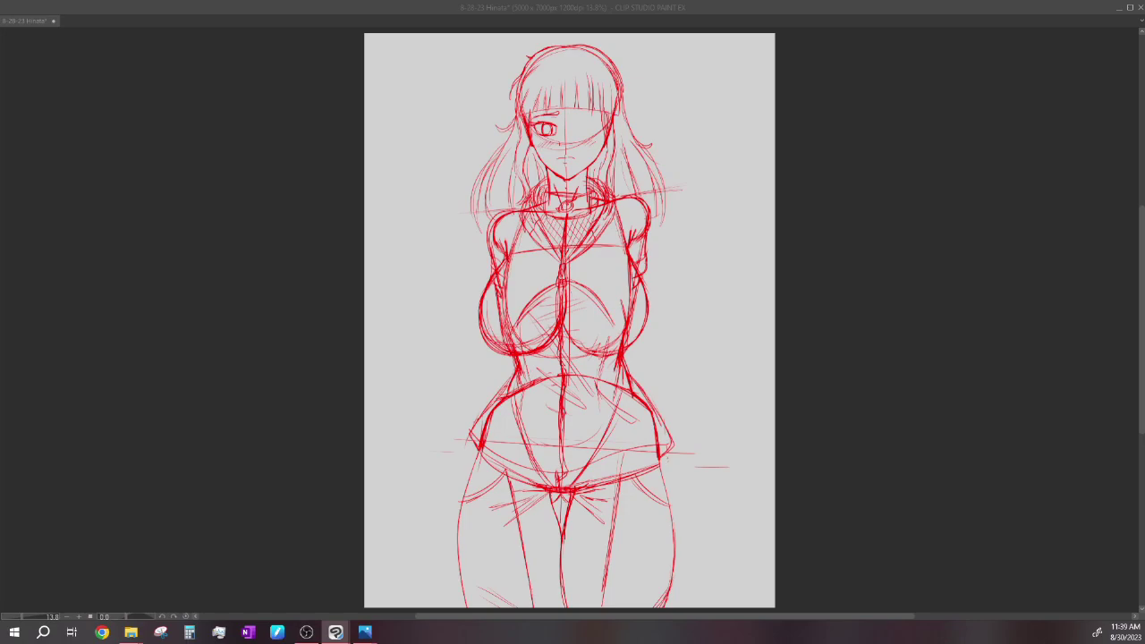
Step: Sketch the eyes on the face and add short contour strokes at both sides of the face
left_click_drag(537, 124, 564, 136)
left_click_drag(572, 126, 599, 135)
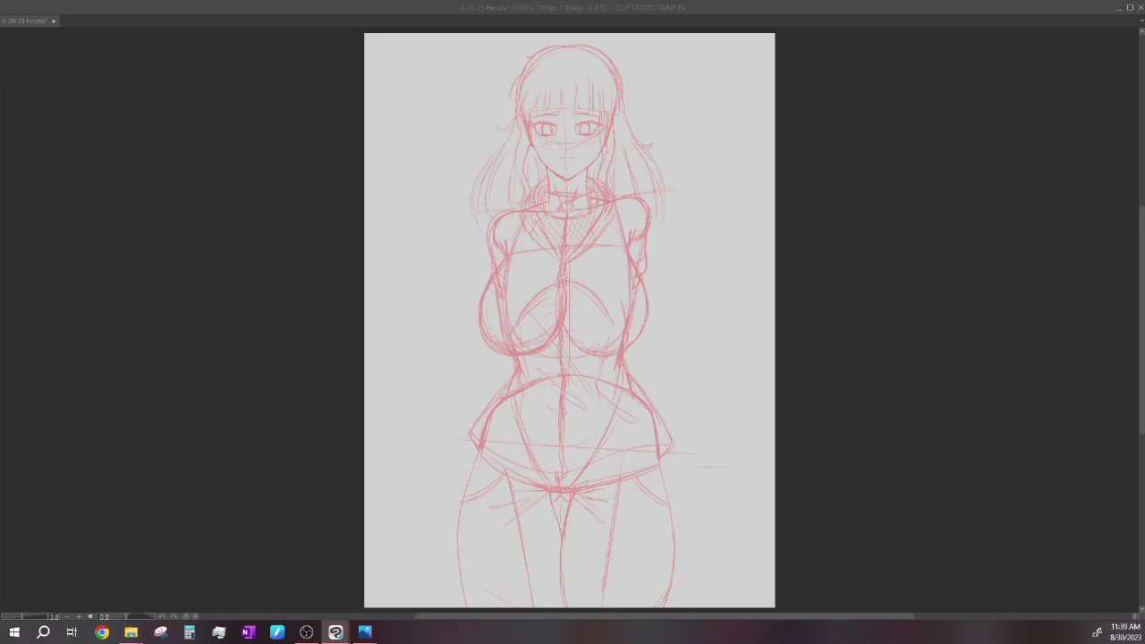
left_click_drag(613, 137, 611, 162)
mouse_move(604, 137)
left_mouse_down()
mouse_move(604, 147)
mouse_move(609, 139)
left_mouse_up()
left_click_drag(527, 123, 527, 140)
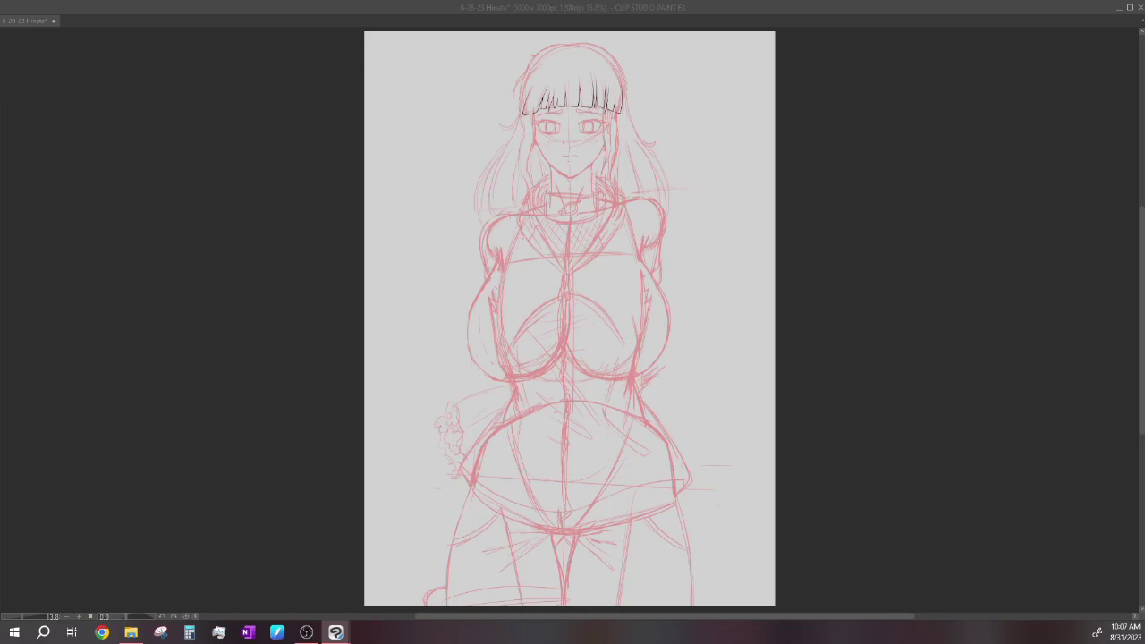
Step: Ink the long wavy hair strands framing both sides of the face in black
key("ctrl+z")
left_click_drag(525, 83, 522, 201)
left_click_drag(603, 104, 614, 201)
Step: Ink the upper-left hair outline from the side of the head to the top of the crown
left_click_drag(571, 45, 520, 103)
key("ctrl+z")
left_click_drag(529, 66, 518, 89)
key("ctrl+z")
left_click_drag(519, 77, 515, 97)
key("ctrl+z")
left_click_drag(526, 70, 516, 92)
left_click_drag(558, 46, 576, 43)
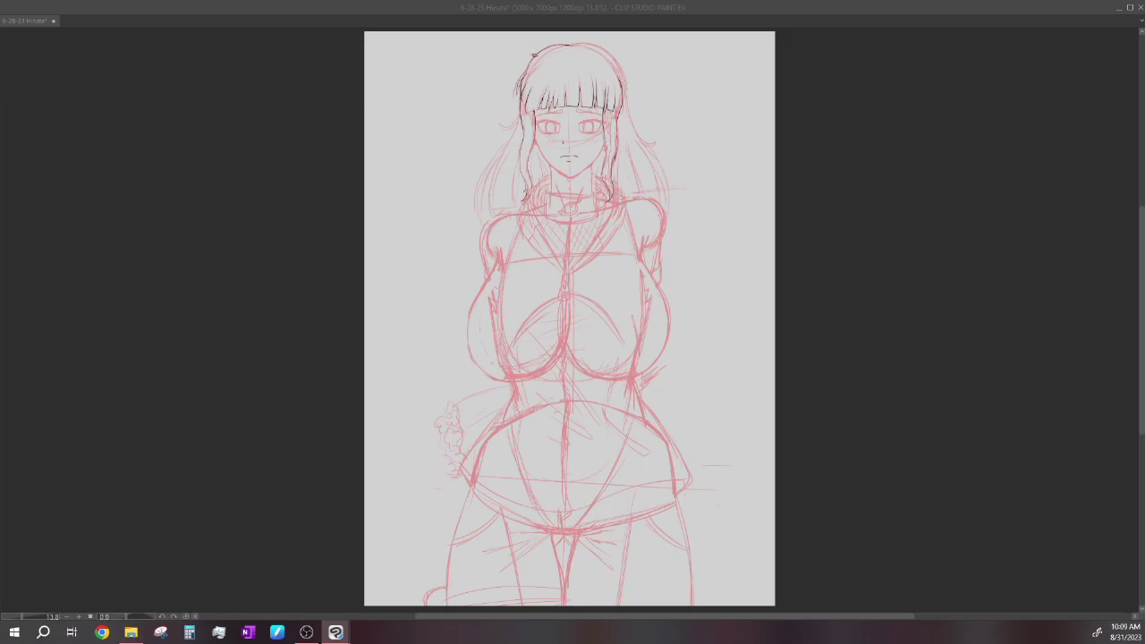
Step: Ink the right side of the crown and the outward-flicking locks on both sides of the head
mouse_move(587, 45)
left_mouse_down()
mouse_move(626, 79)
mouse_move(625, 95)
left_mouse_up()
left_click_drag(627, 97, 656, 146)
left_click_drag(522, 93, 502, 131)
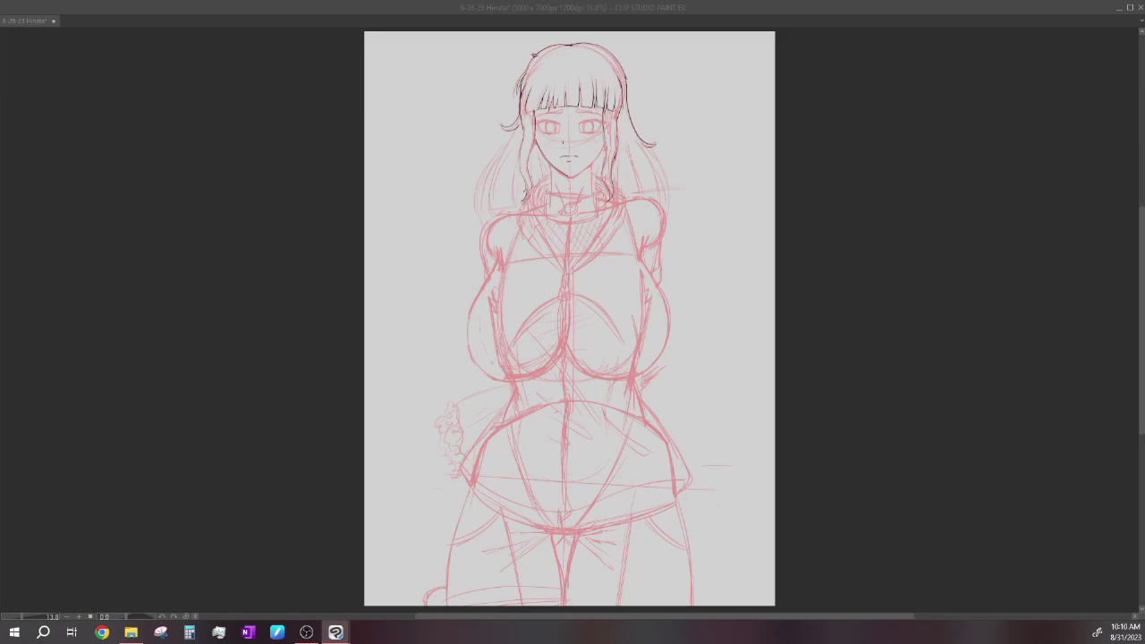
Step: Ink the metal headband plate around the neck with its leaf symbol, and start the neck lines above it
left_click_drag(571, 144, 542, 176)
key("ctrl+z")
left_click_drag(546, 196, 599, 193)
left_click_drag(545, 220, 598, 219)
left_click_drag(564, 204, 578, 211)
left_click_drag(564, 213, 580, 202)
mouse_move(548, 180)
left_mouse_down()
mouse_move(551, 200)
mouse_move(592, 196)
left_mouse_up()
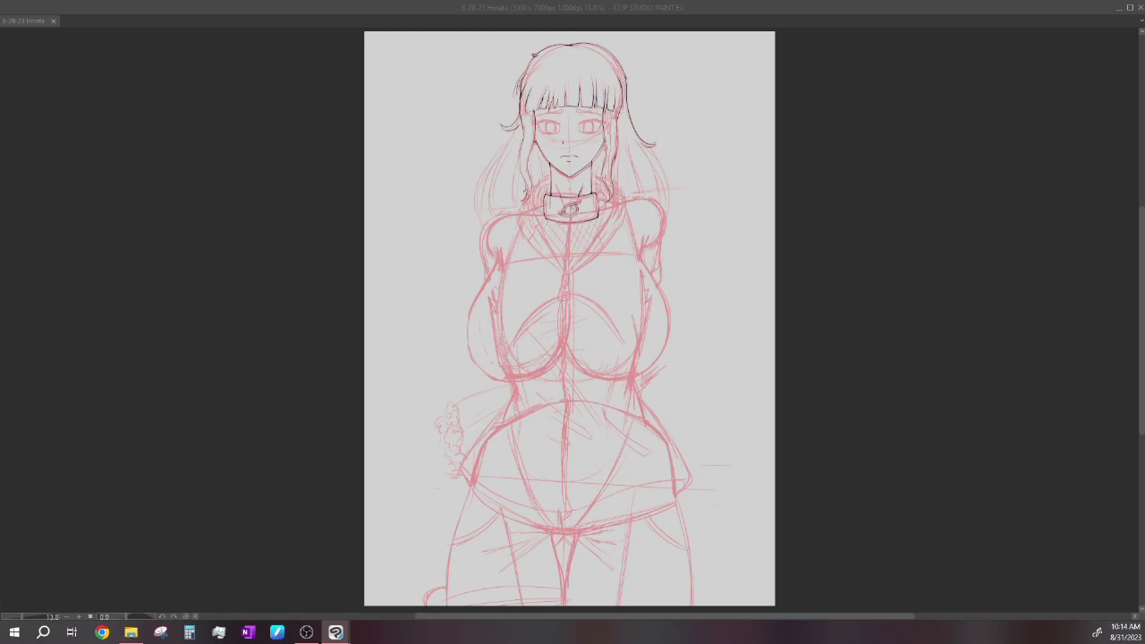
Step: Ink the right neck contour and the headband cloth curving around both ends of the metal plate
left_click_drag(592, 161, 591, 195)
left_click_drag(547, 184, 552, 197)
left_click_drag(541, 188, 537, 215)
key("ctrl+z")
left_click_drag(544, 180, 537, 215)
left_click_drag(596, 186, 591, 196)
key("ctrl+z")
left_click_drag(594, 180, 605, 216)
Step: Ink the zipper pull at the lower point of the V-shaped collar
left_click_drag(562, 276, 567, 290)
left_click_drag(561, 291, 568, 298)
key("ctrl+z")
Step: Ink the two inner edges of the V-shaped neckline from the neck plate down to the zipper pull
left_click_drag(540, 226, 563, 265)
left_click_drag(567, 220, 537, 270)
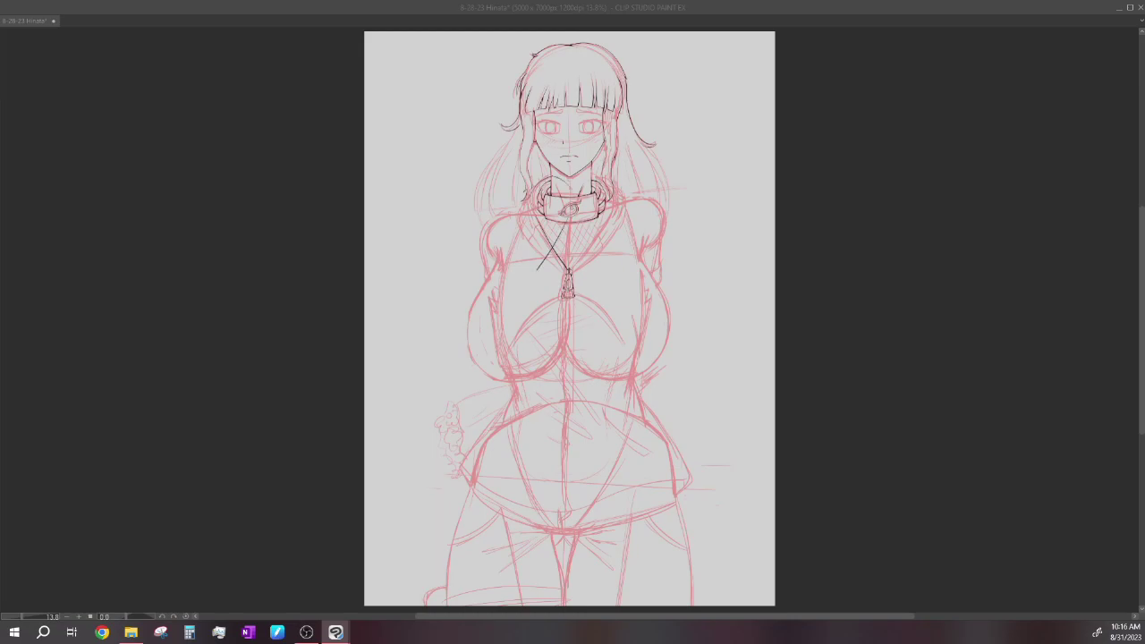
key("ctrl+z")
left_click_drag(601, 220, 573, 269)
Step: Ink the fold and outer edges of the jacket collar from around the neck down to the zipper
left_click_drag(524, 204, 554, 257)
left_click_drag(518, 212, 567, 276)
mouse_move(590, 172)
left_mouse_down()
mouse_move(618, 196)
mouse_move(610, 229)
mouse_move(571, 272)
left_mouse_up()
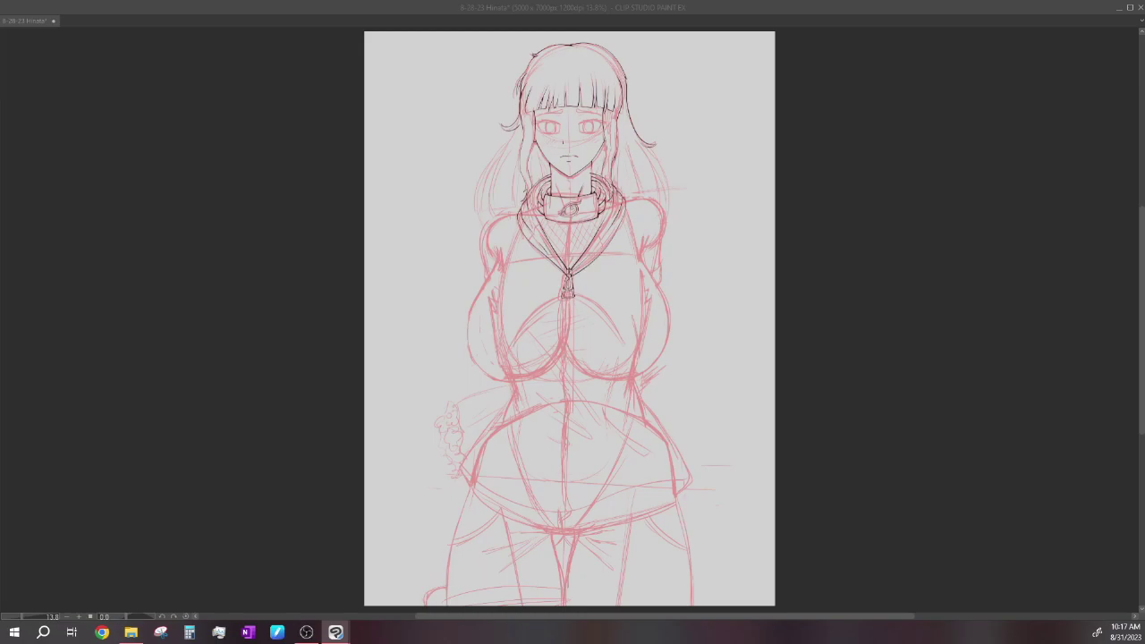
Step: Ink the remaining collar edge and the outer and lower contours of the jacket's chest
left_click_drag(609, 234, 582, 264)
left_click_drag(496, 255, 564, 338)
key("ctrl+z")
left_click_drag(495, 247, 563, 340)
left_click_drag(646, 236, 668, 317)
left_click_drag(569, 381, 656, 354)
left_click_drag(669, 313, 572, 380)
key("ctrl+z")
key("ctrl+y")
Step: Ink both shoulder curves and the jacket's sleeve outlines with their armpit folds
left_click_drag(650, 238, 643, 259)
left_click_drag(481, 231, 523, 214)
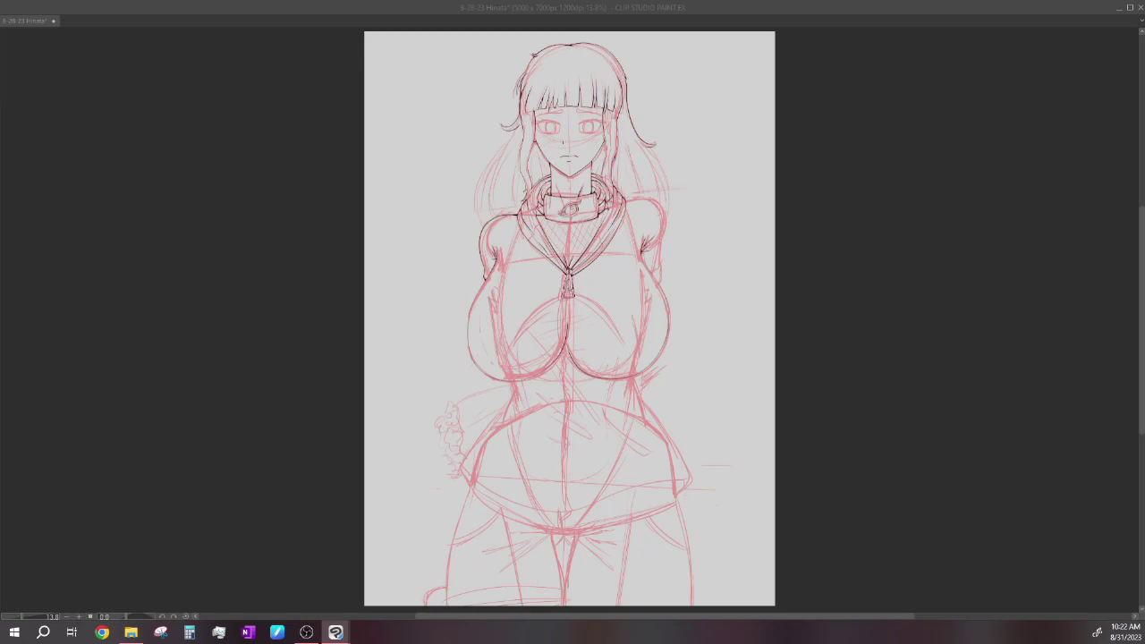
mouse_move(625, 201)
left_mouse_down()
mouse_move(663, 247)
mouse_move(647, 273)
mouse_move(656, 285)
left_mouse_up()
key("ctrl+z")
Step: Ink the long hair strands on the figure's left side of the canvas, from beside the face to the shoulder
left_click_drag(515, 125, 476, 216)
left_click_drag(486, 183, 480, 226)
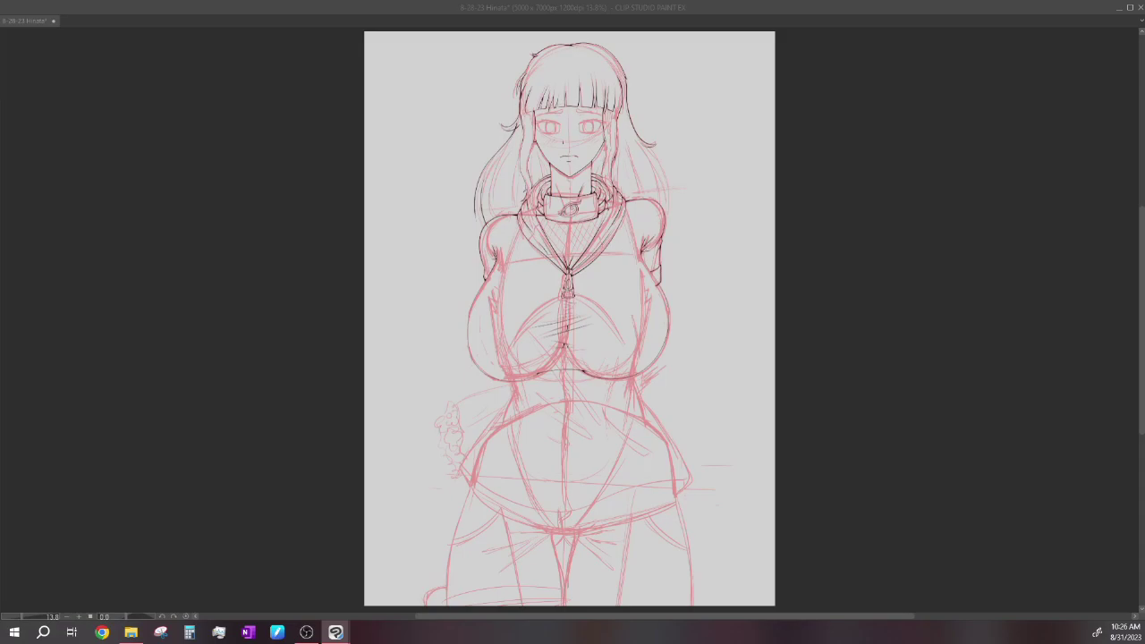
left_click_drag(501, 165, 490, 218)
left_click_drag(522, 154, 515, 213)
left_click_drag(523, 171, 515, 213)
left_click_drag(540, 152, 535, 190)
Step: Ink the long hair strands falling to the right shoulder and the inner locks beside the neck
left_click_drag(657, 158, 669, 211)
left_click_drag(646, 158, 659, 210)
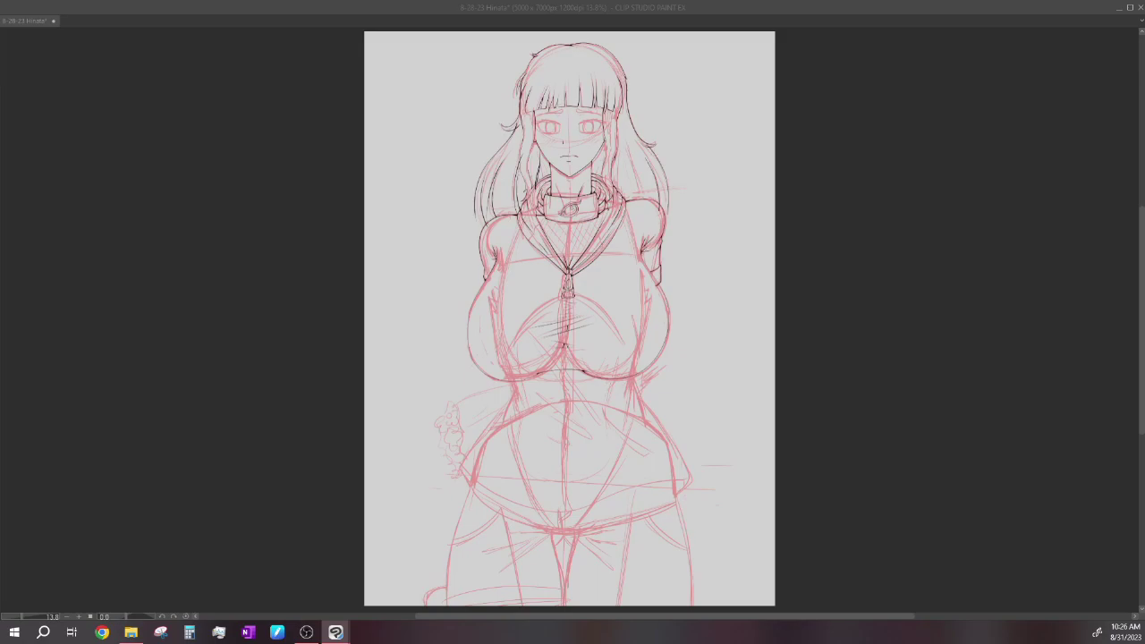
left_click_drag(628, 157, 639, 210)
key("ctrl+z")
key("ctrl+z")
left_click_drag(616, 155, 619, 196)
left_click_drag(599, 152, 601, 184)
left_click_drag(489, 169, 477, 215)
left_click_drag(656, 169, 665, 191)
Step: Ink the jacket's zipper track and teeth from the zipper pull down to the bottom of the chest
left_click_drag(563, 344, 569, 370)
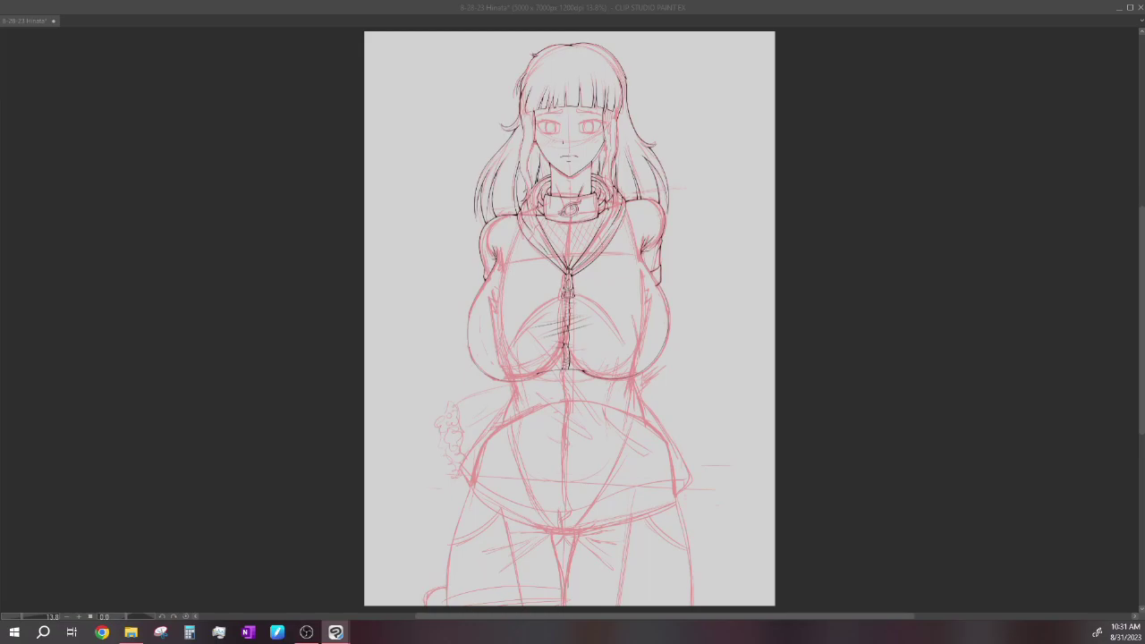
left_click_drag(566, 347, 566, 358)
key("ctrl+z")
key("ctrl+y")
key("ctrl+y")
left_click_drag(563, 362, 568, 370)
key("ctrl+z")
key("ctrl+y")
key("ctrl+z")
key("ctrl+y")
key("ctrl+z")
Step: Ink the jacket's side contours on both sides, from below the chest over the waist and hips to the hem
left_click_drag(512, 380, 519, 403)
left_click_drag(515, 391, 503, 425)
left_click_drag(500, 428, 467, 481)
mouse_move(633, 372)
left_mouse_down()
mouse_move(628, 389)
mouse_move(643, 407)
left_mouse_up()
key("ctrl+z")
left_click_drag(632, 380, 645, 423)
left_click_drag(646, 420, 684, 491)
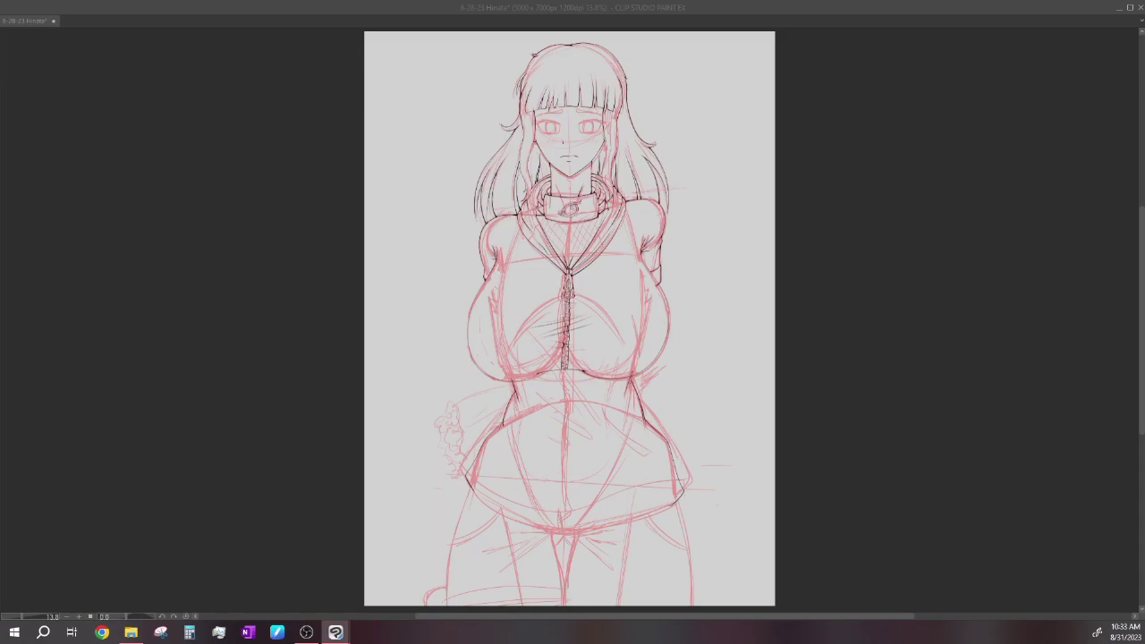
Step: Ink the curved hem of the jacket and the trousers' crease lines below it
left_click_drag(471, 482, 681, 490)
key("ctrl+z")
left_click_drag(507, 508, 680, 490)
left_click_drag(538, 529, 601, 536)
mouse_move(526, 533)
left_mouse_down()
mouse_move(553, 553)
mouse_move(541, 536)
left_mouse_up()
key("ctrl+z")
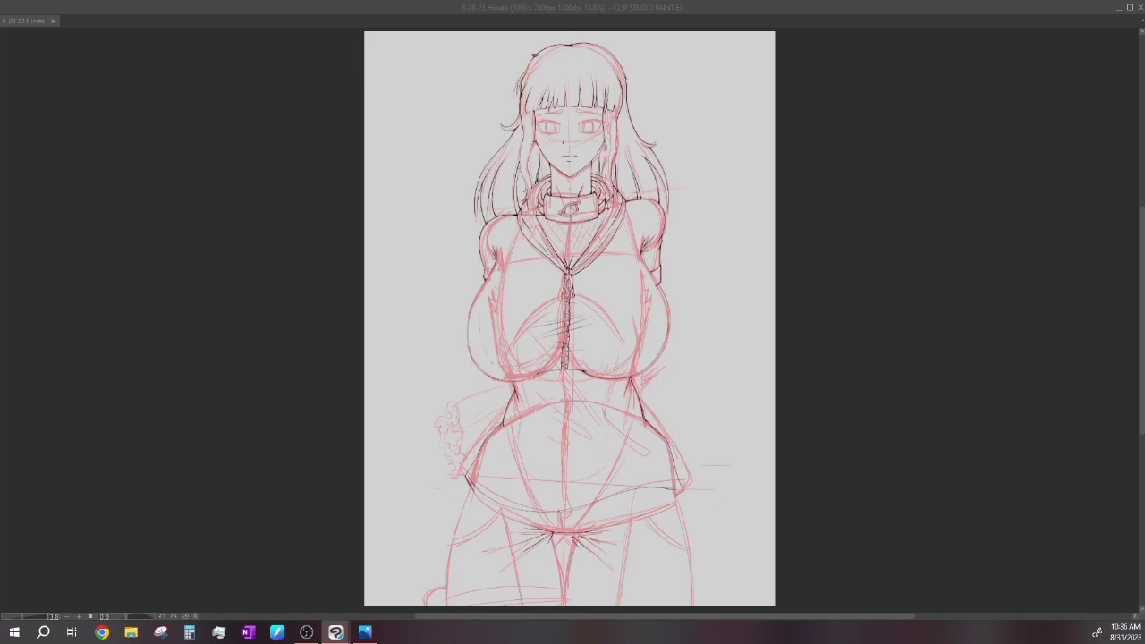
Step: Ink the two sleeve seams running from the collar toward the armpits
left_click_drag(445, 416, 452, 457)
left_click_drag(640, 230, 617, 257)
left_click_drag(527, 237, 498, 261)
Step: Ink the slanted pocket slits on both sides of the lower jacket
left_click_drag(491, 446, 524, 428)
left_click_drag(621, 438, 643, 424)
left_click_drag(513, 440, 526, 429)
left_click_drag(621, 427, 659, 450)
key("ctrl+z")
key("ctrl+y")
key("ctrl+z")
key("ctrl+y")
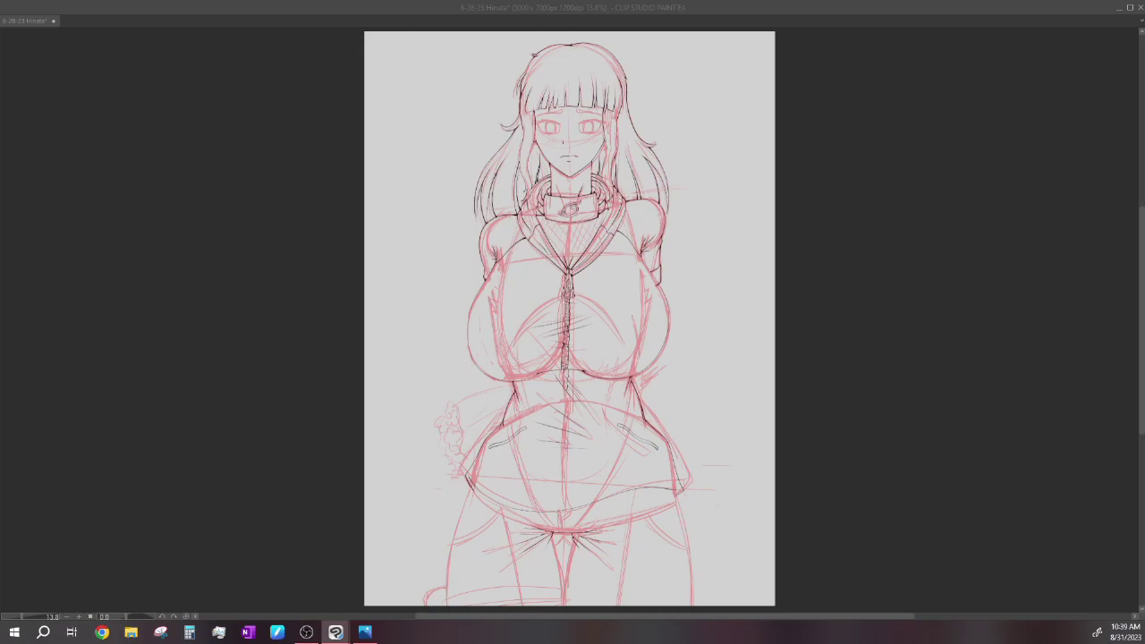
Step: Ink the lower zipper's edges and teeth from the waist down to the jacket hem
left_click_drag(567, 394, 564, 415)
left_click_drag(568, 447, 567, 512)
left_click_drag(561, 448, 564, 516)
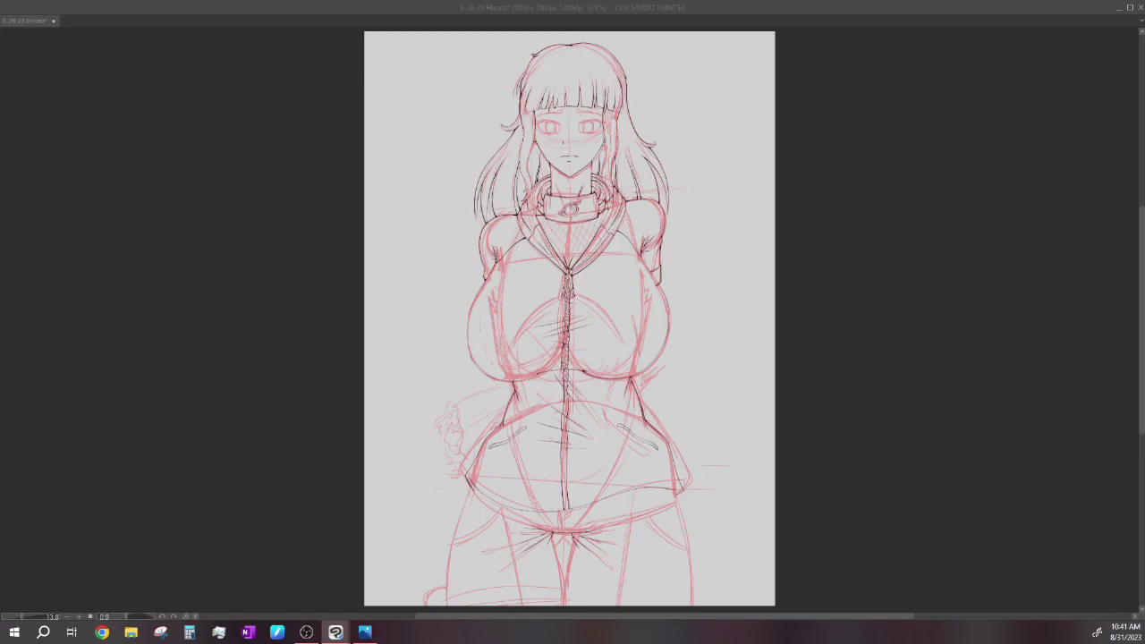
left_click_drag(567, 396, 566, 410)
left_click_drag(565, 415, 563, 430)
left_click_drag(563, 452, 564, 477)
left_click_drag(565, 482, 566, 510)
Step: Ink the outer and inner contours of both trouser legs down to the canvas edge
left_click_drag(472, 479, 445, 598)
key("ctrl+z")
left_click_drag(474, 474, 446, 602)
left_click_drag(553, 535, 564, 593)
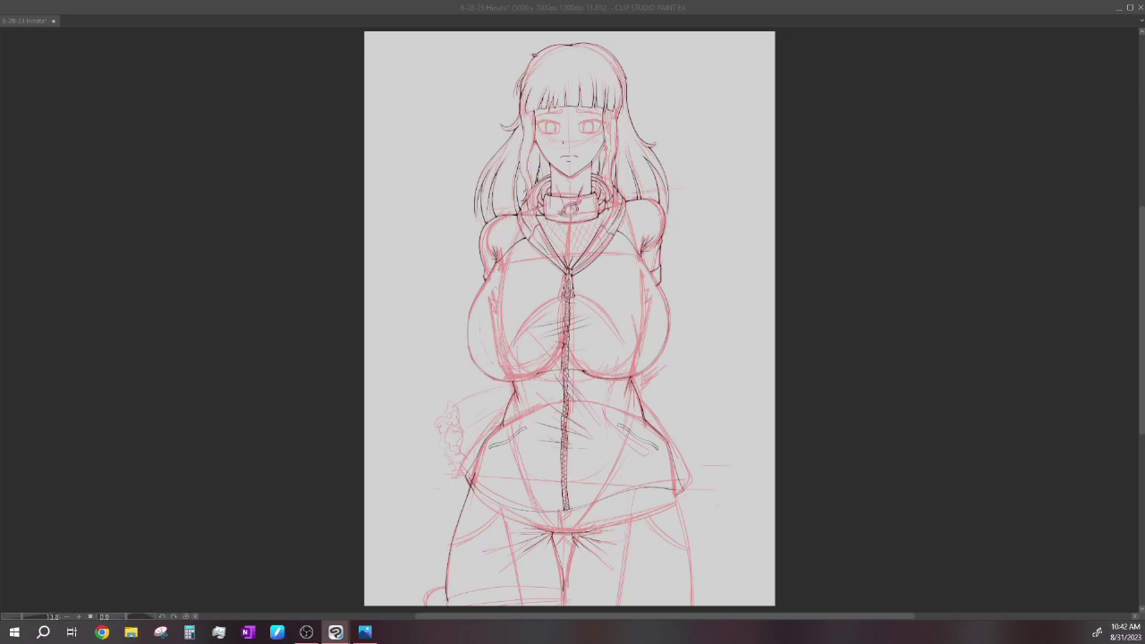
left_click_drag(575, 537, 566, 607)
key("ctrl+z")
left_click_drag(573, 537, 566, 607)
left_click_drag(678, 486, 692, 606)
key("ctrl+z")
left_click_drag(678, 481, 692, 606)
Step: Ink the wrap around the left thigh and the outline of the holster beside it
left_click_drag(446, 598, 563, 588)
left_click_drag(508, 593, 566, 587)
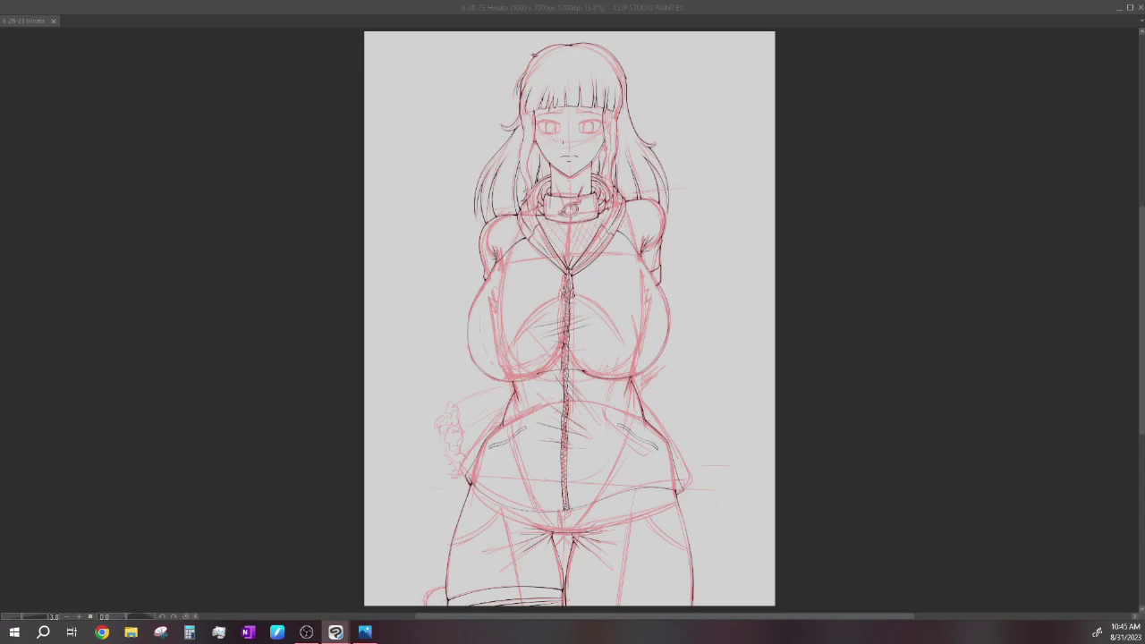
left_click_drag(444, 416, 452, 439)
left_click_drag(439, 592, 430, 603)
Step: Ink the side seam and curved pocket opening on the right trouser leg
left_click_drag(678, 499, 692, 605)
left_click_drag(646, 511, 695, 549)
key("ctrl+z")
key("ctrl+y")
Step: Ink the curved pocket opening on the left trouser leg and the small folds below the fly
left_click_drag(466, 495, 451, 605)
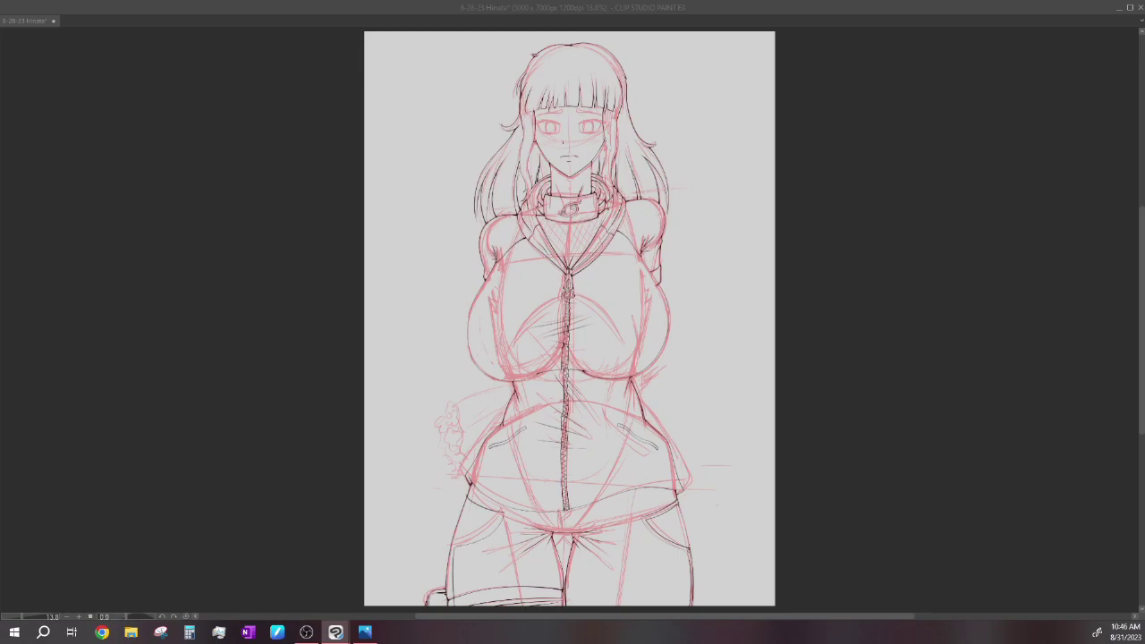
key("ctrl+z")
left_click_drag(499, 498, 449, 605)
left_click_drag(498, 500, 446, 546)
key("ctrl+z")
left_click_drag(472, 503, 449, 546)
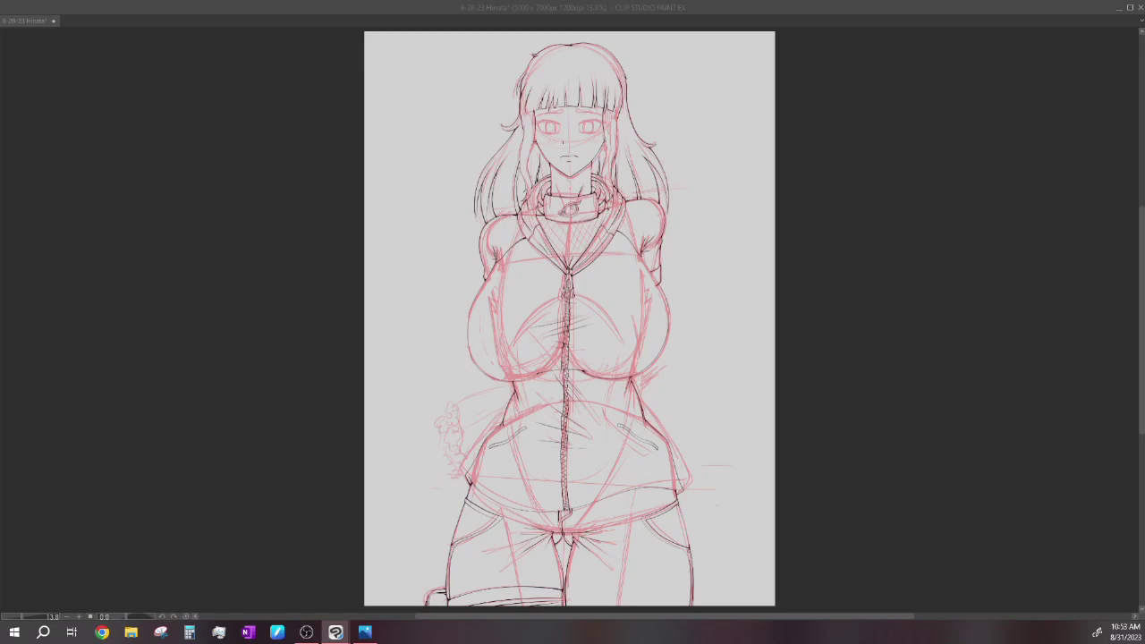
left_click_drag(572, 533, 554, 546)
left_click(564, 541)
Step: Ink the bouquet's wrapping paper and its folds, including the narrow end emerging behind the opposite side of the waist
mouse_move(455, 402)
left_mouse_down()
mouse_move(459, 422)
mouse_move(527, 384)
left_mouse_up()
mouse_move(459, 414)
left_mouse_down()
mouse_move(499, 409)
mouse_move(491, 443)
left_mouse_up()
left_click_drag(644, 372, 636, 397)
key("ctrl+z")
key("ctrl+y")
key("ctrl+z")
key("ctrl+y")
key("ctrl+z")
key("ctrl+y")
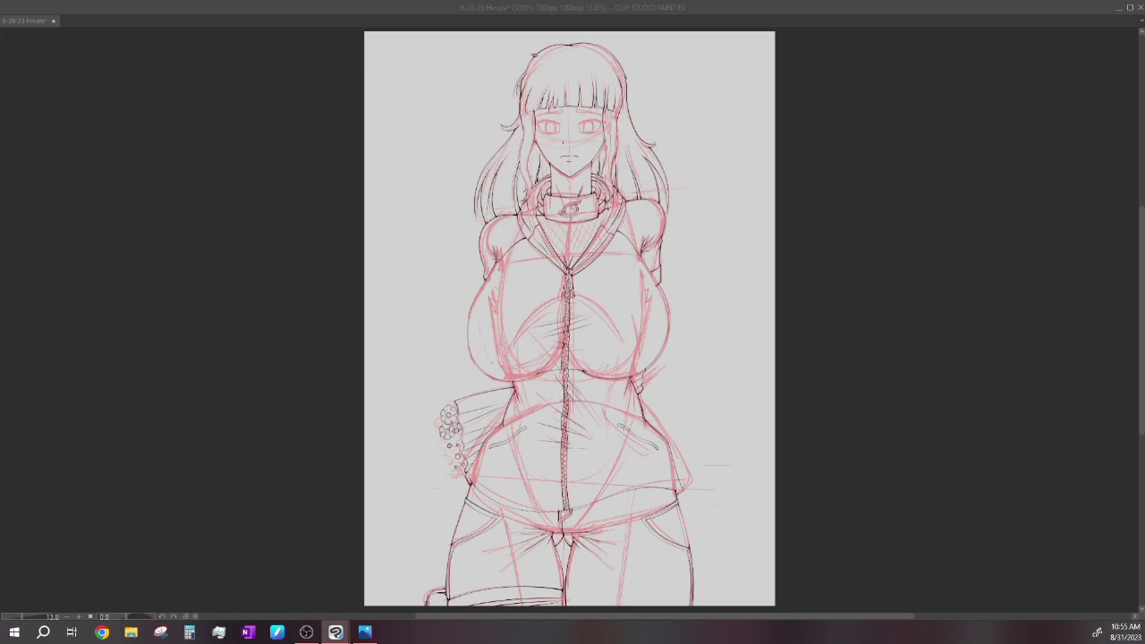
Step: Ink the bouquet's flowers and the stems sticking out behind the waist
left_click_drag(454, 439, 461, 436)
left_click_drag(441, 419, 432, 436)
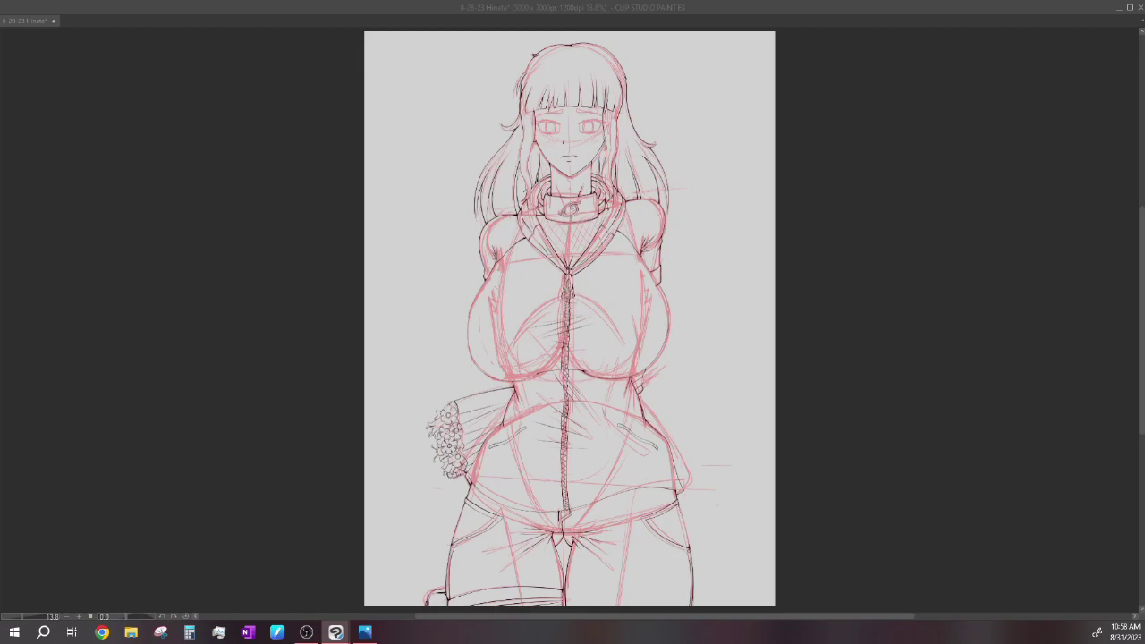
left_click_drag(646, 370, 659, 359)
left_click_drag(647, 374, 660, 366)
left_click_drag(645, 380, 654, 378)
Step: Ink both eyes with their upper lashes and lower lids
left_click_drag(538, 124, 559, 122)
key("ctrl+z")
key("ctrl+y")
left_click_drag(540, 133, 559, 132)
left_click_drag(541, 122, 563, 120)
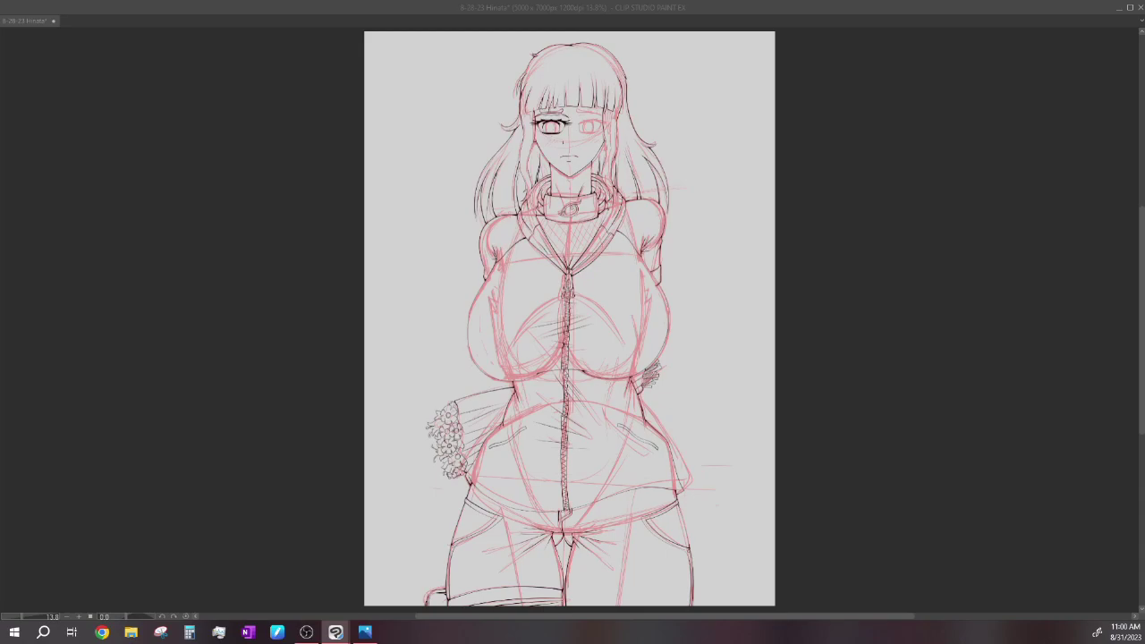
left_click_drag(550, 127, 591, 127)
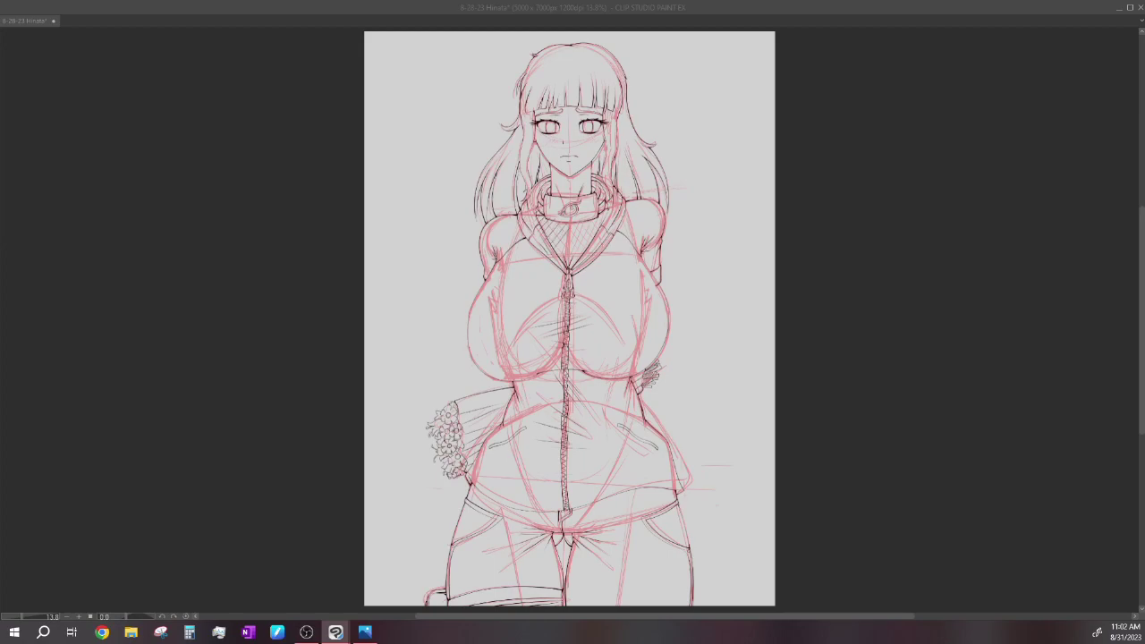
Step: Ink the crisscross fishnet mesh inside the V-shaped neckline
mouse_move(561, 231)
left_mouse_down()
mouse_move(588, 255)
mouse_move(601, 249)
left_mouse_up()
left_click_drag(590, 224, 546, 264)
left_click_drag(568, 222, 545, 252)
key("ctrl+z")
left_click_drag(564, 233, 545, 259)
Step: Remove the red construction sketch beneath the black line art
key("Delete")
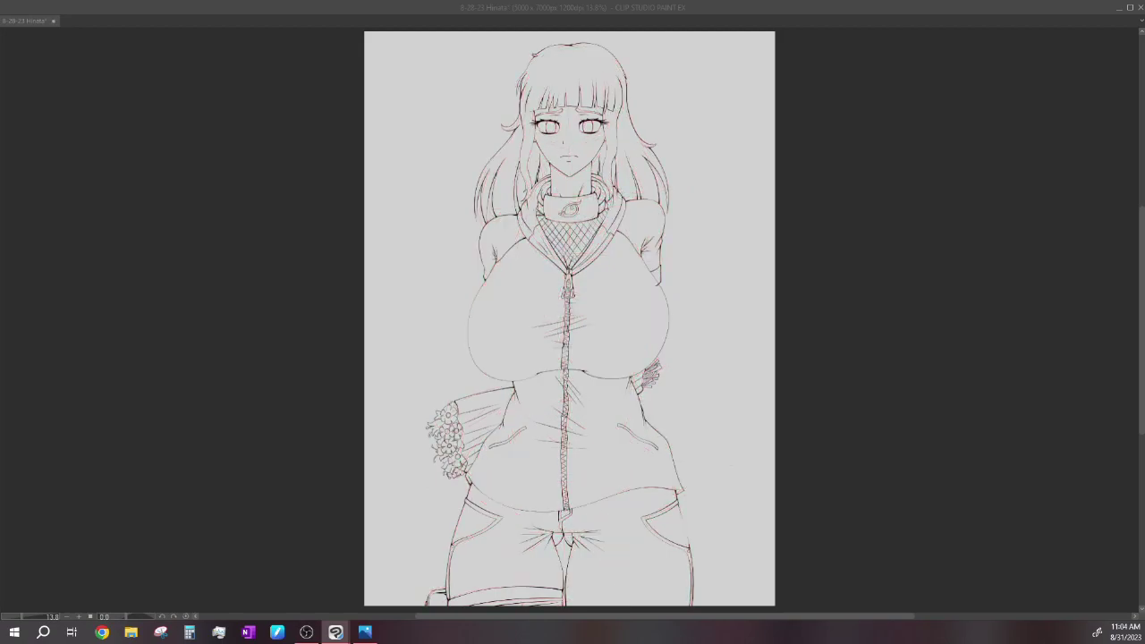
key("ctrl+z")
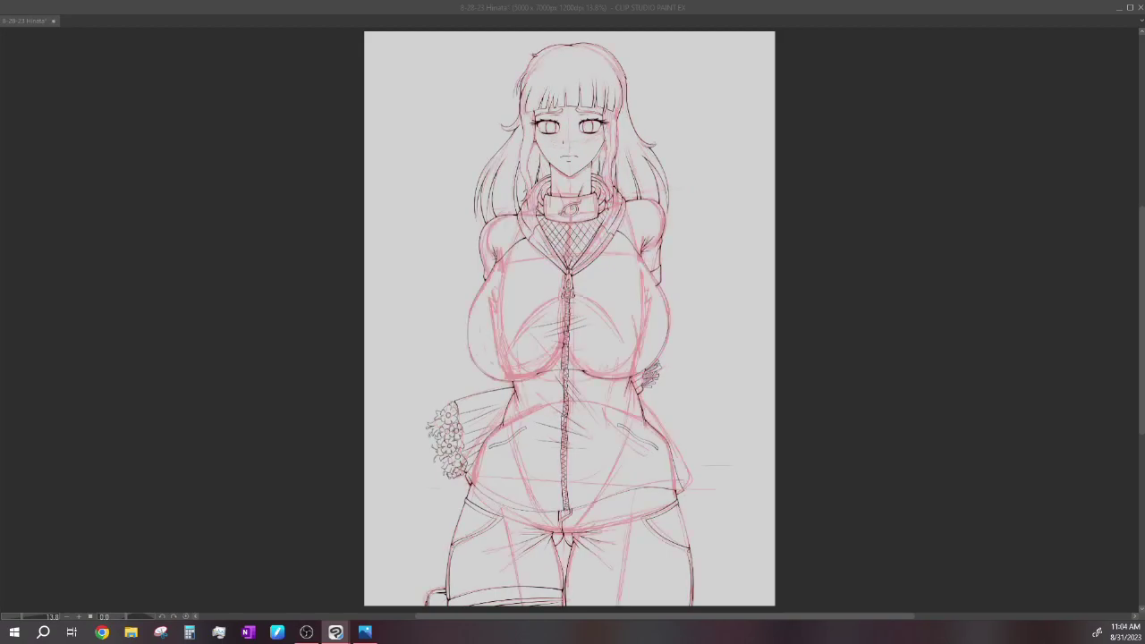
key("ctrl+y")
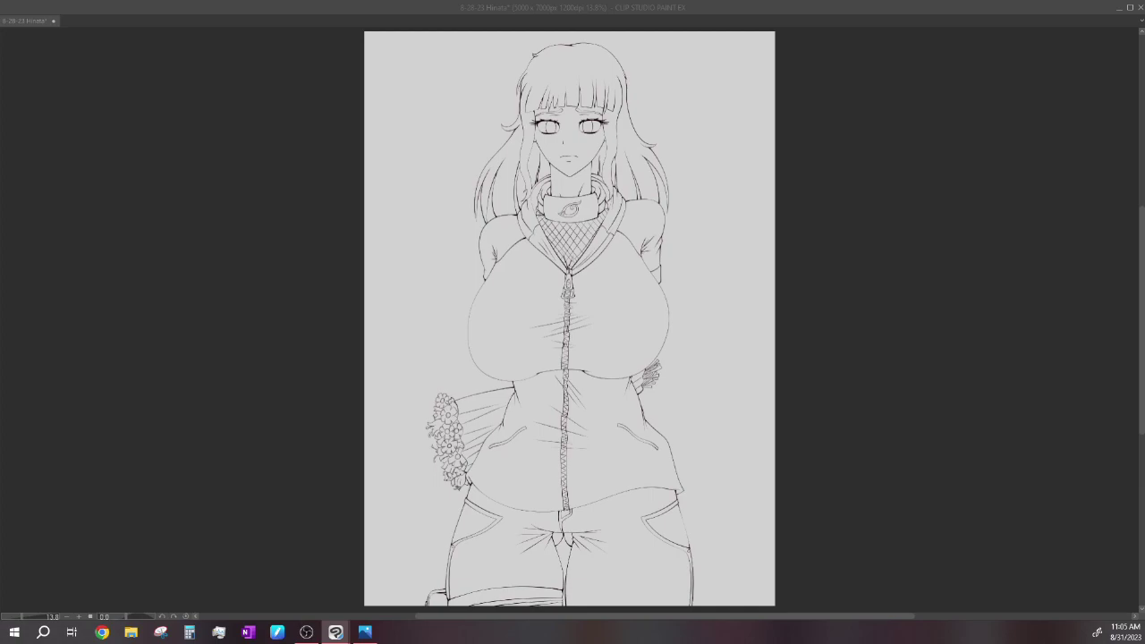
Step: Save the drawing, hide the fishnet mesh, and fill the neckline and neck with a peach skin tone
key("ctrl+s")
key("ctrl+z")
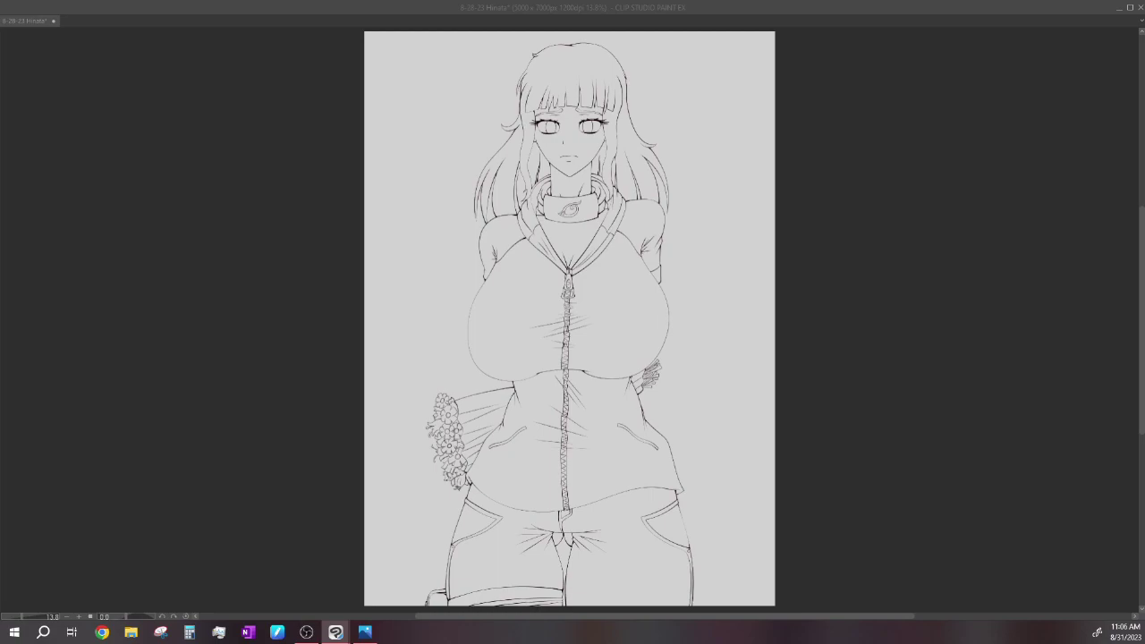
left_click(571, 235)
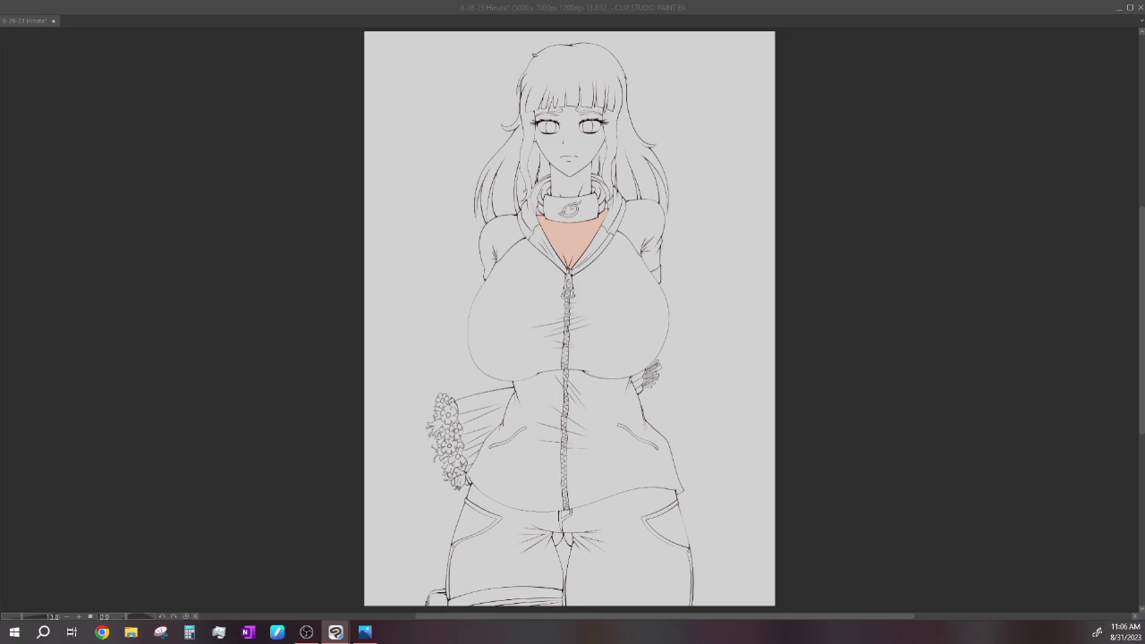
left_click(570, 184)
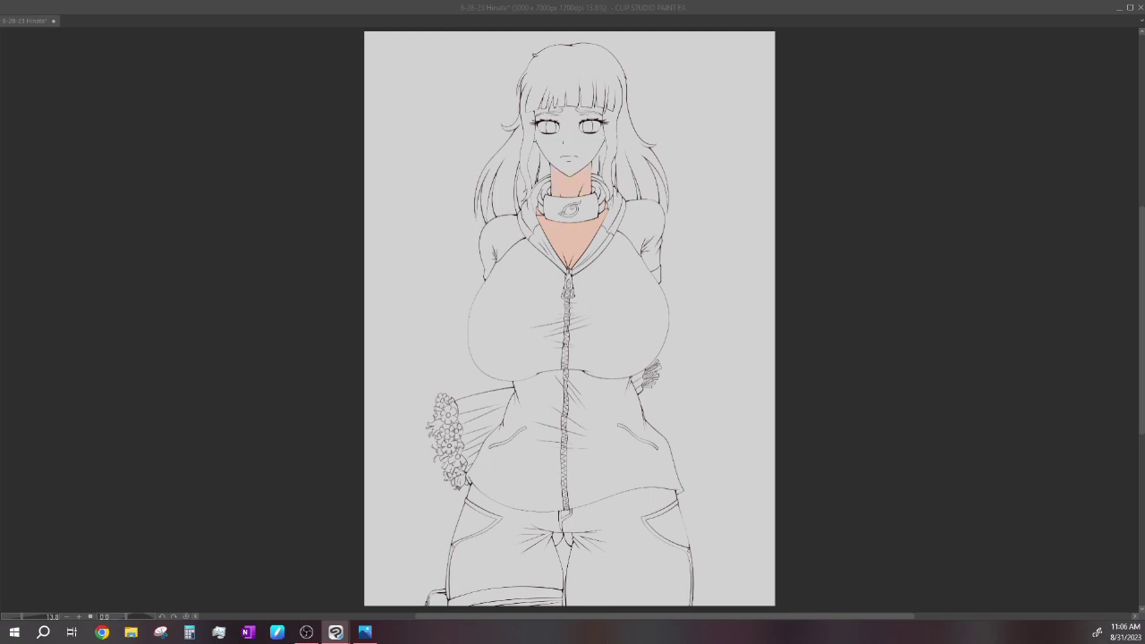
Step: Fill both trouser legs and their pocket areas with dark blue-grey
left_click(505, 550)
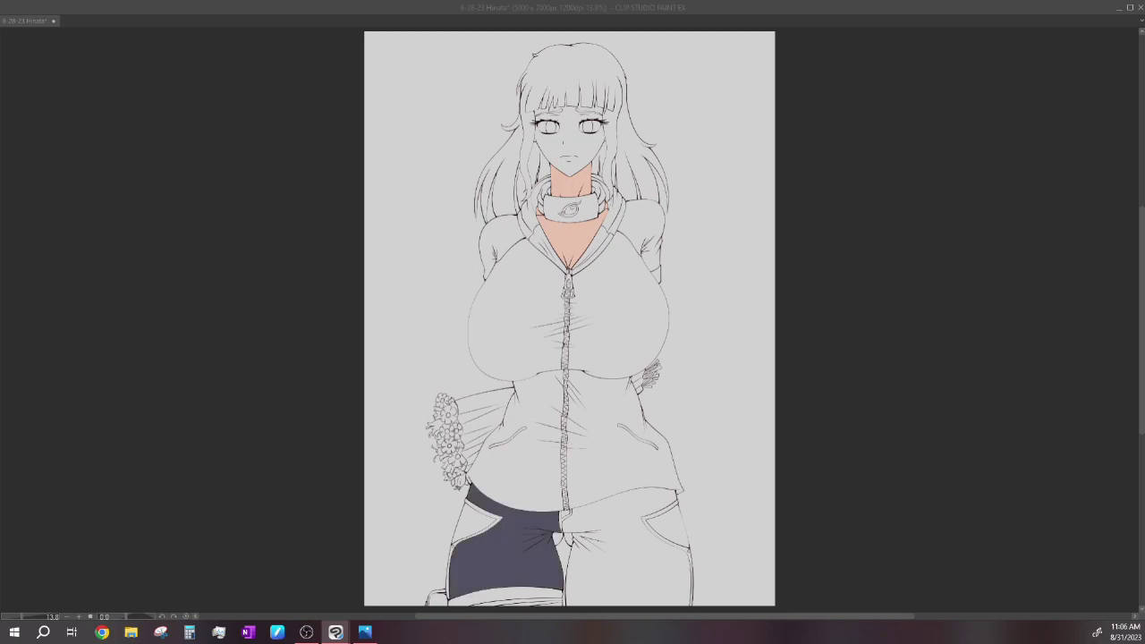
left_click(608, 560)
left_click(673, 530)
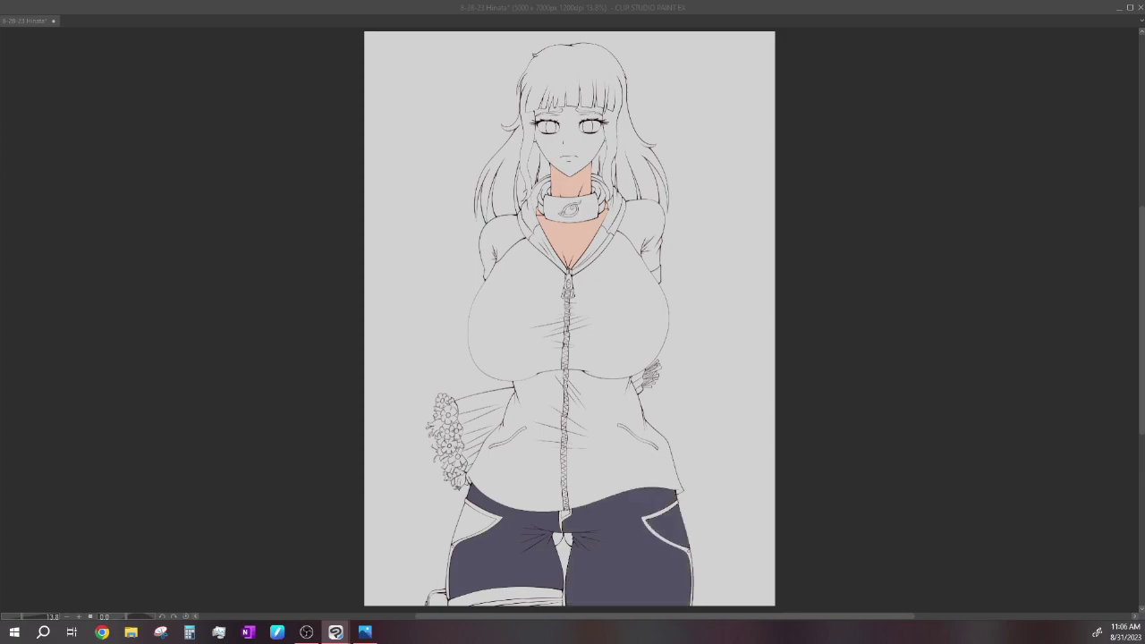
left_click(467, 526)
left_click(558, 537)
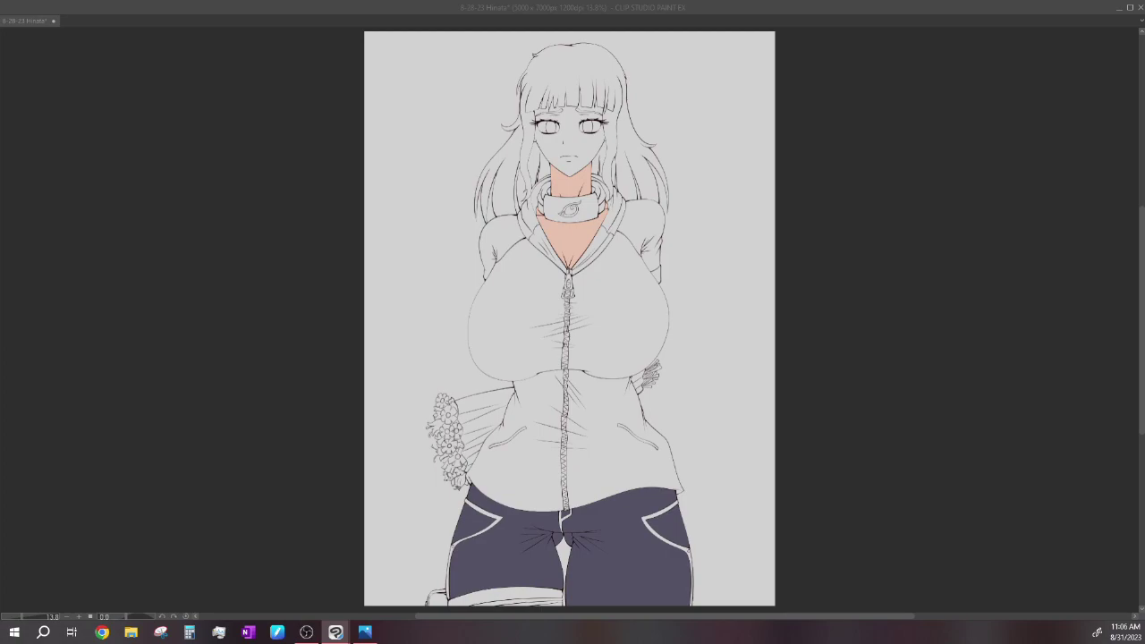
Step: Color the trousers' pocket trims and fly blue-grey, darken the area below the thigh wrap, and save
left_click_drag(465, 501, 449, 598)
left_click_drag(565, 510, 562, 532)
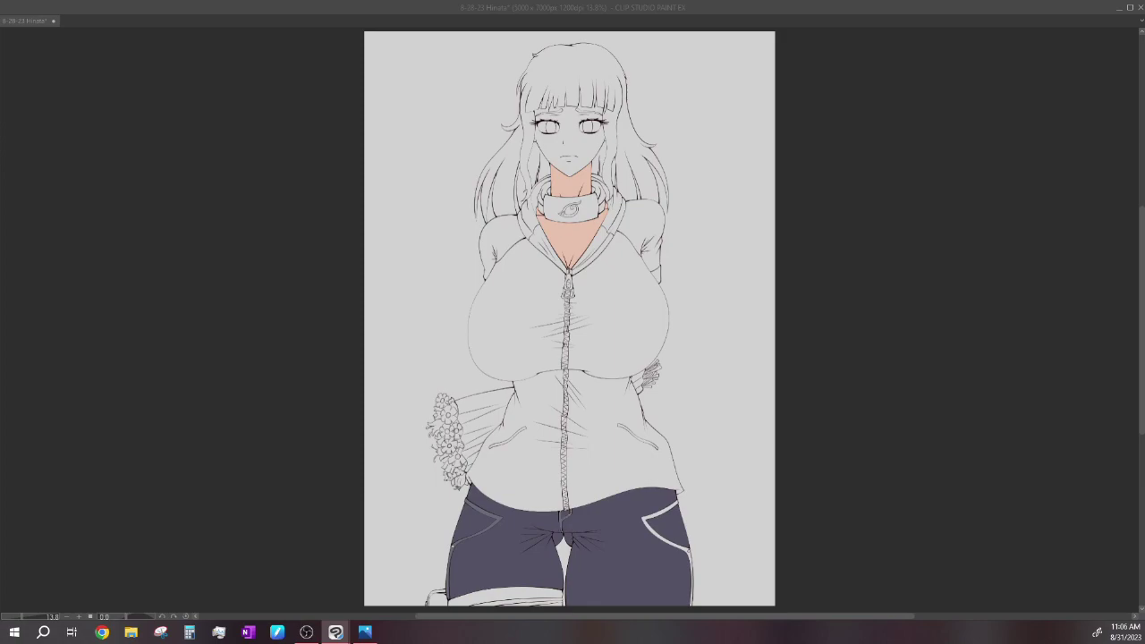
left_click_drag(644, 517, 689, 553)
mouse_move(470, 605)
left_mouse_down()
mouse_move(564, 601)
mouse_move(496, 604)
left_mouse_up()
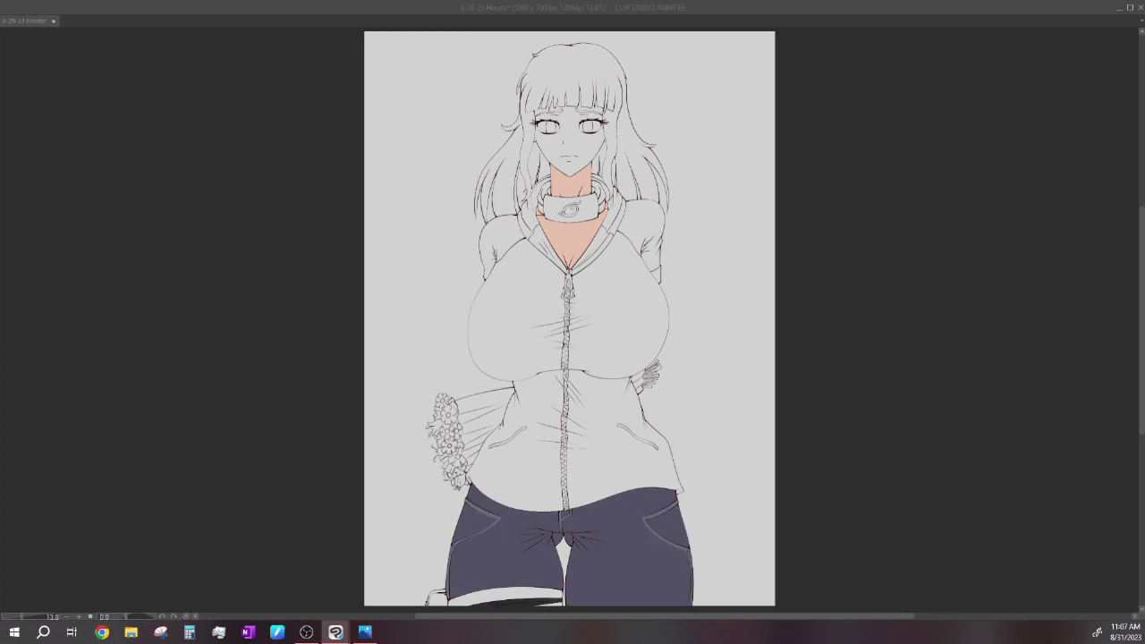
key("ctrl+s")
Step: Fill the face with the peach skin tone and the headband cloth around the neck with near-black
key("ctrl+z")
left_click(570, 134)
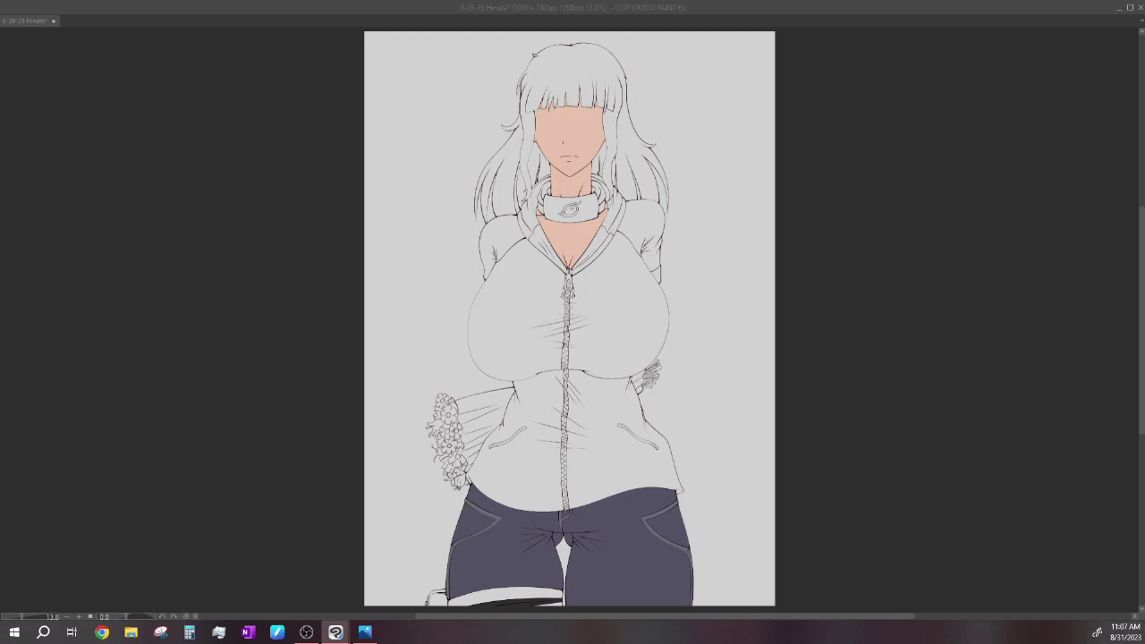
key("ctrl+y")
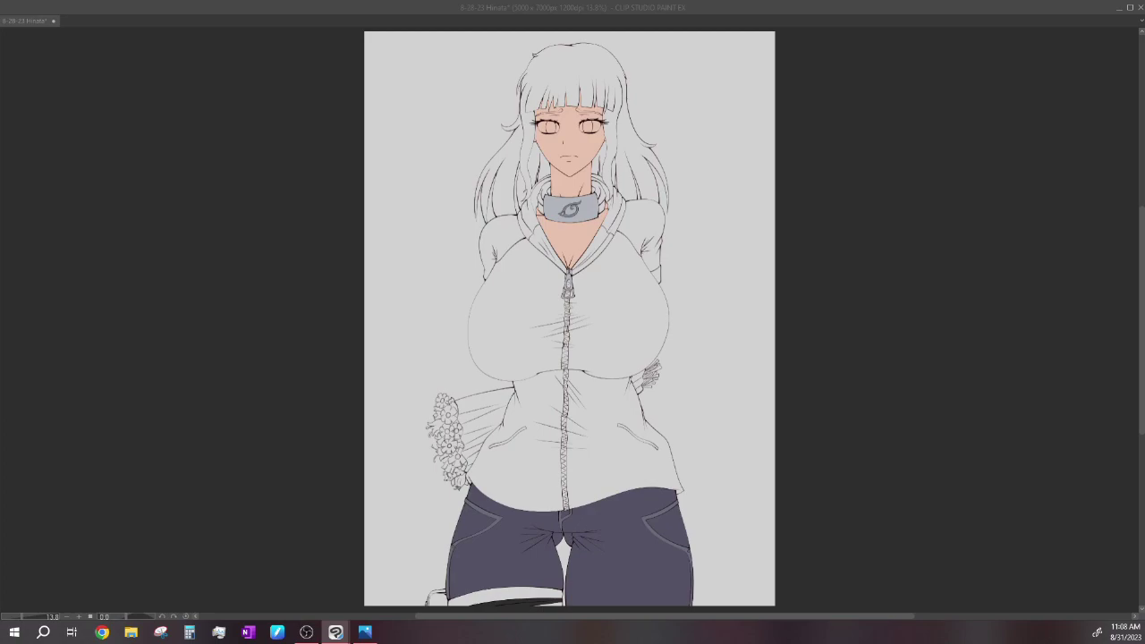
left_click_drag(544, 183, 540, 213)
left_click_drag(598, 181, 604, 213)
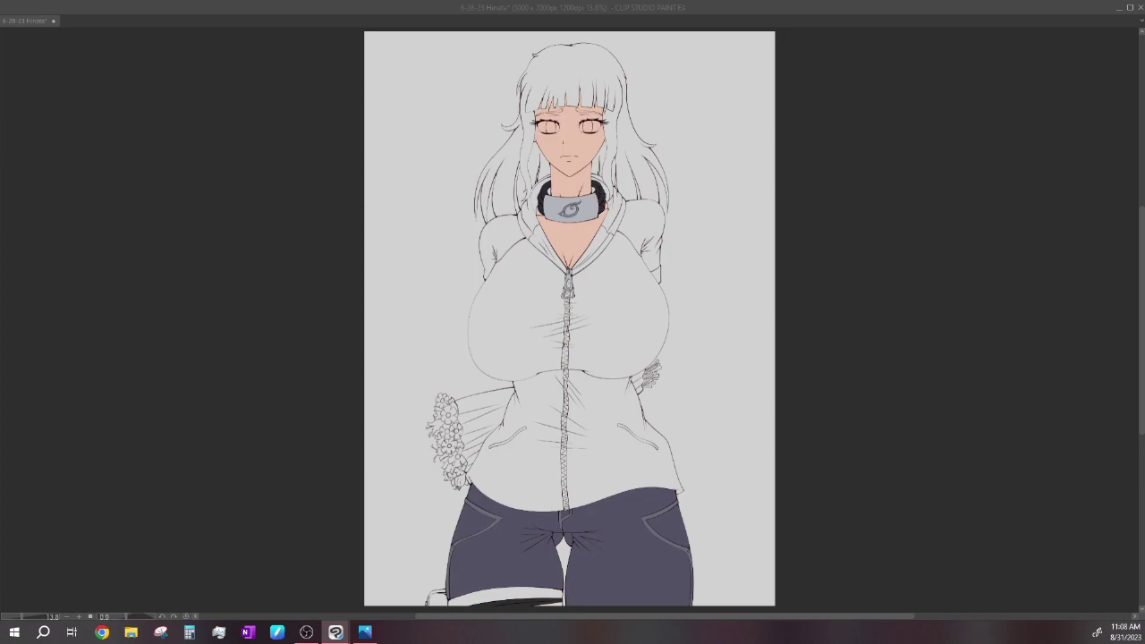
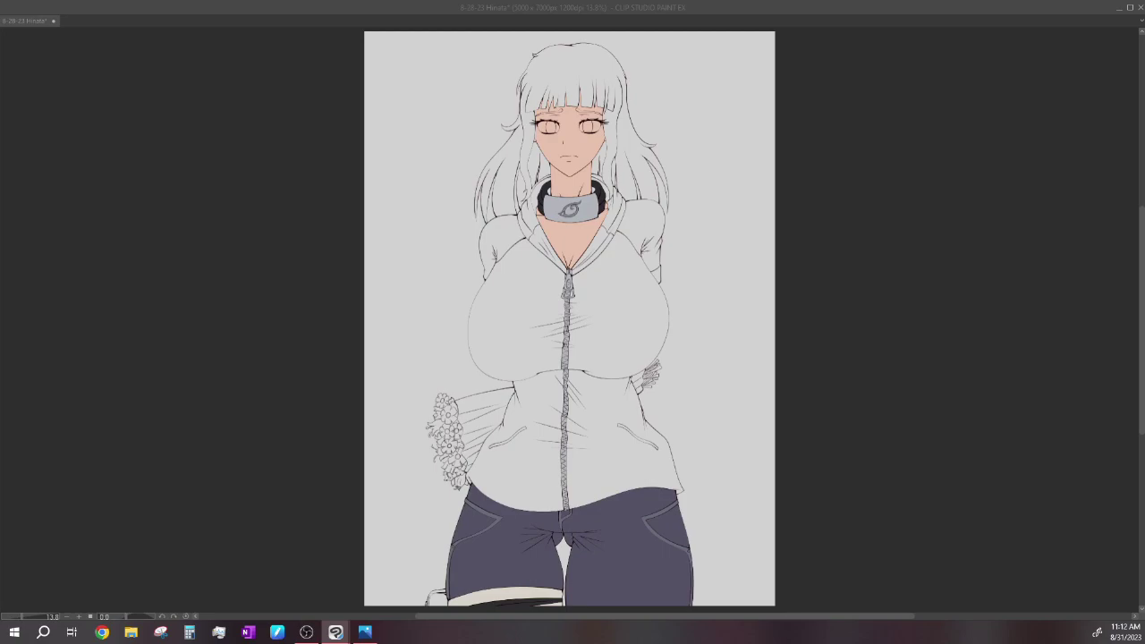
Step: Color the bouquet stems behind the waist dark green and save the drawing
left_click_drag(647, 365, 660, 372)
left_click_drag(652, 378, 641, 386)
key("ctrl+z")
key("ctrl+s")
key("ctrl+z")
key("ctrl+y")
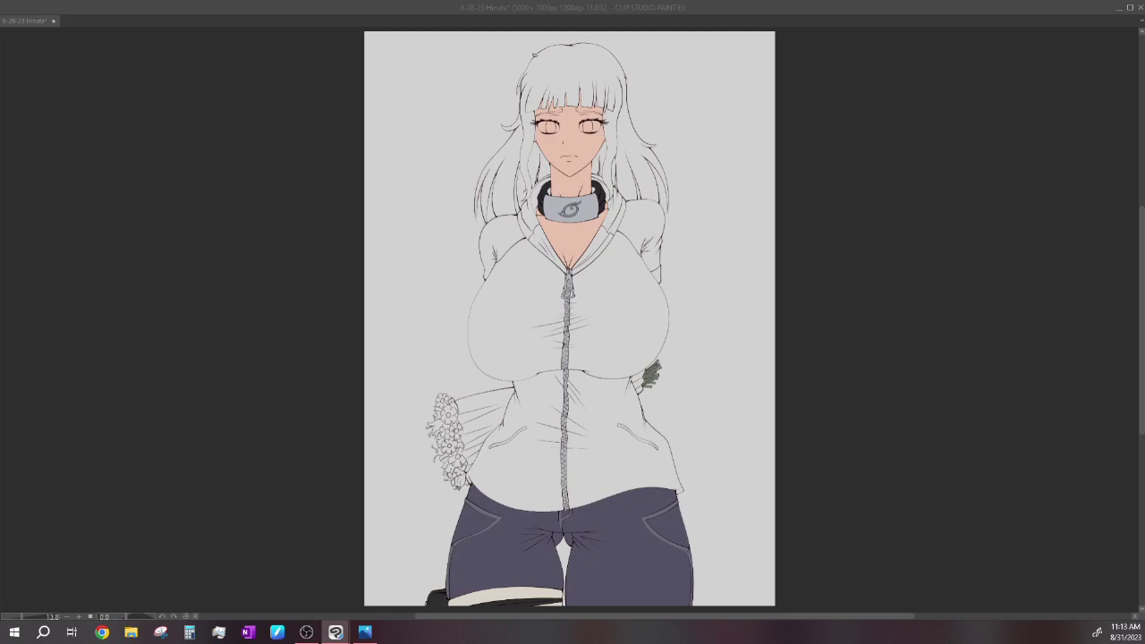
key("ctrl+s")
Step: Fill the jacket's sleeve with off-white and the remaining hair areas beside the neck with dark indigo
left_click(498, 242)
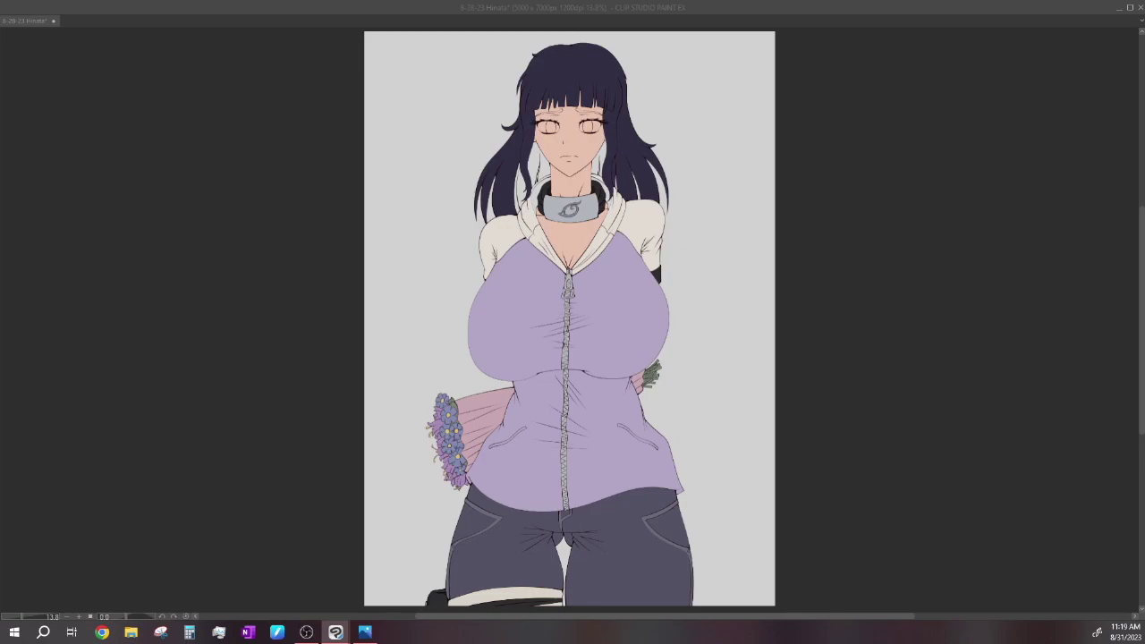
left_click_drag(522, 202, 541, 147)
left_click_drag(601, 175, 596, 142)
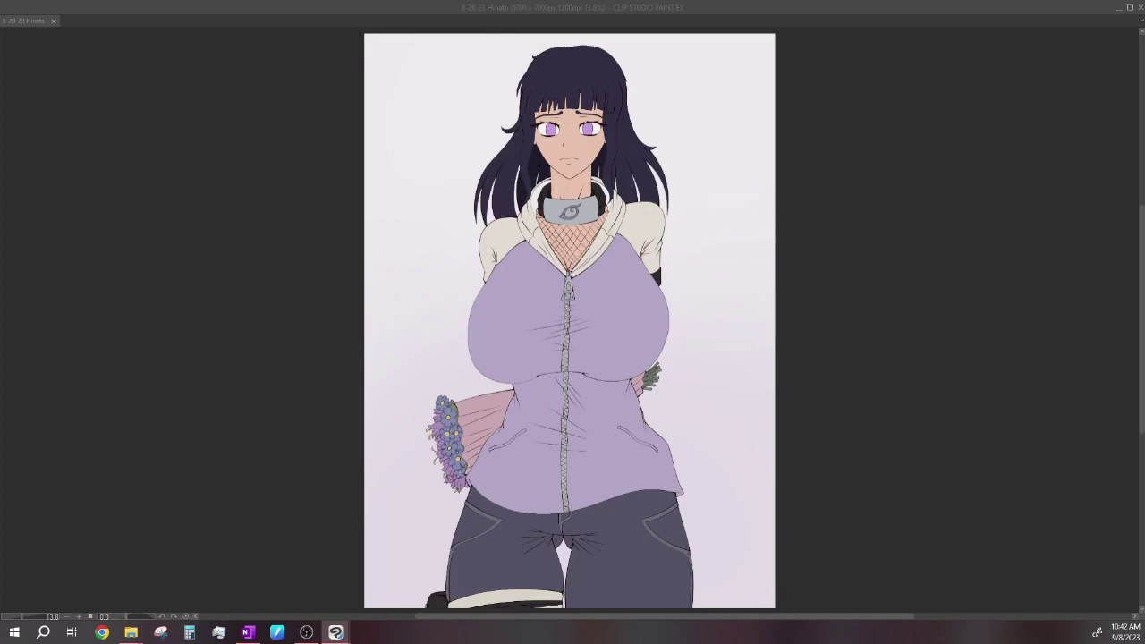
Step: Add a darker skin-tone shadow on the neck below the chin
key("ctrl+z")
key("ctrl+y")
key("ctrl+z")
key("ctrl+y")
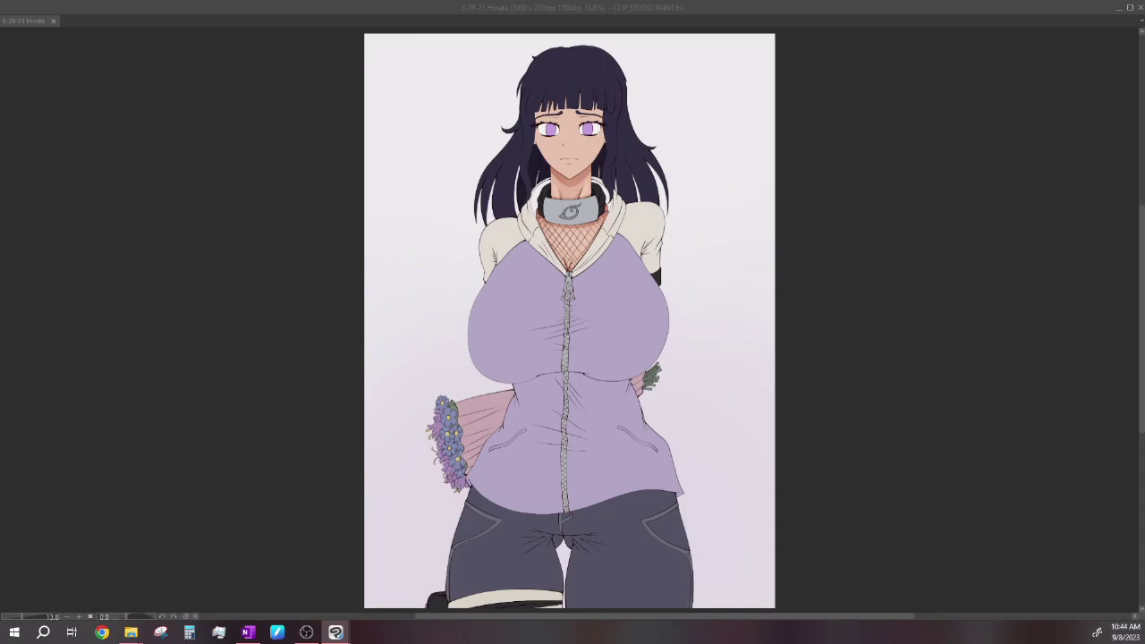
Step: Paint soft shading on the thighs of the dark trousers and pale highlights beside the creases at the hips
left_click_drag(573, 537, 613, 604)
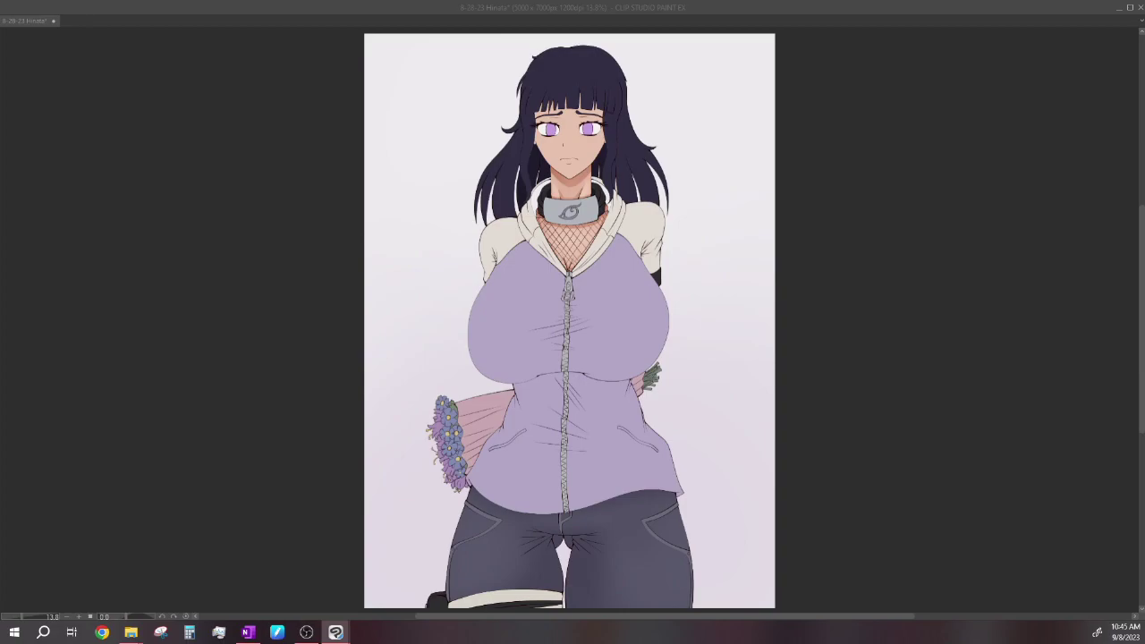
left_click_drag(546, 542, 523, 554)
left_click_drag(542, 532, 511, 534)
mouse_move(593, 550)
left_mouse_down()
mouse_move(578, 561)
mouse_move(594, 562)
left_mouse_up()
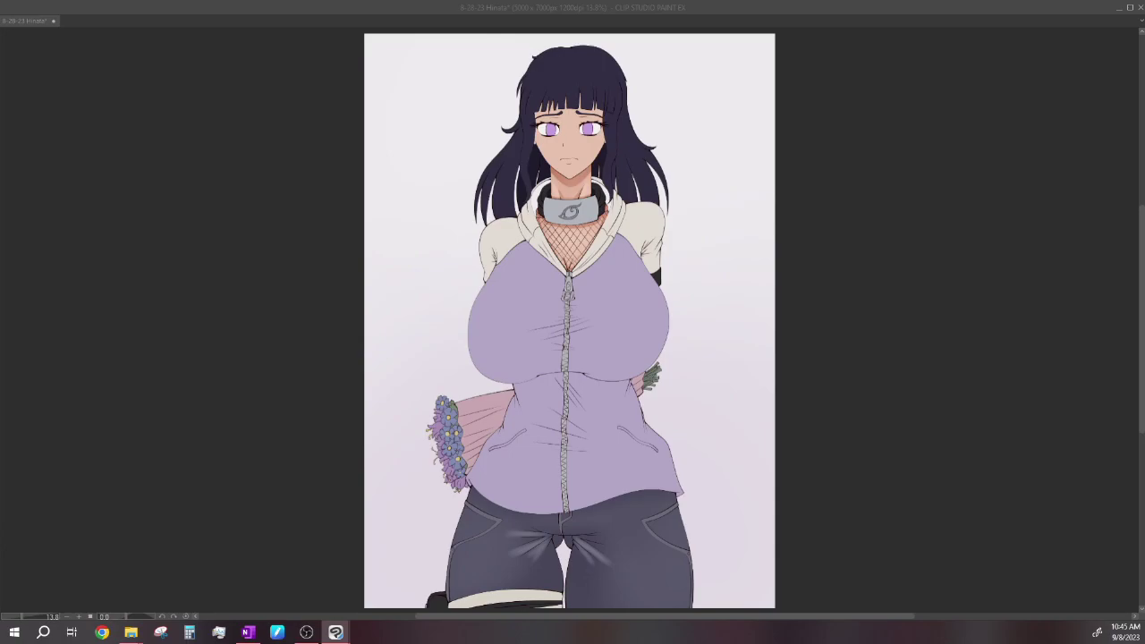
left_click_drag(609, 537, 594, 541)
Step: Paint dark navy shadows on the trousers under the jacket hem, above the leg band and in the creases around the thighs
left_click_drag(483, 591, 530, 581)
left_click_drag(513, 517, 675, 494)
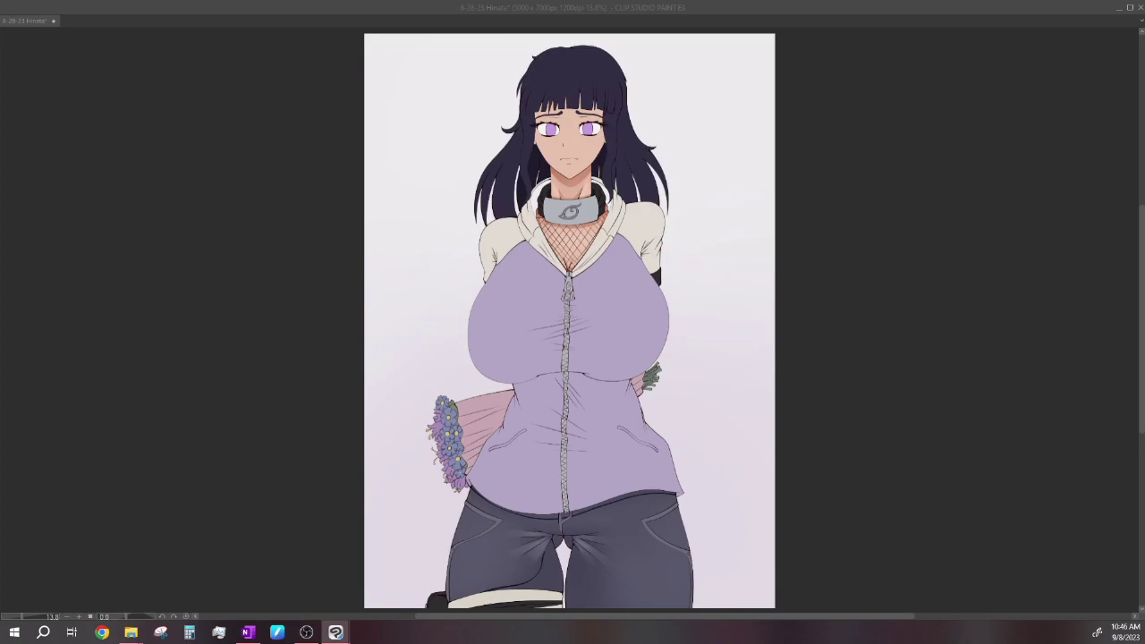
left_click_drag(583, 551, 587, 609)
left_click_drag(609, 546, 621, 563)
key("ctrl+z")
left_click_drag(514, 539, 500, 554)
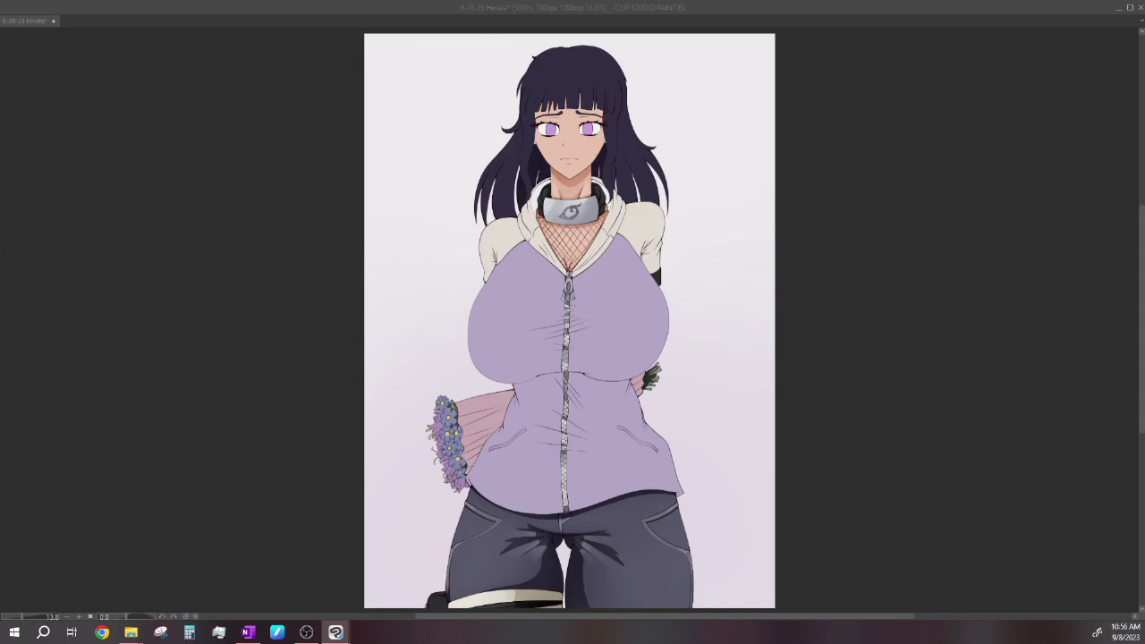
Step: Add light and dark metallic shading to the headband plate around the neck
mouse_move(545, 212)
left_mouse_down()
mouse_move(554, 200)
mouse_move(583, 202)
left_mouse_up()
left_click_drag(553, 224, 565, 208)
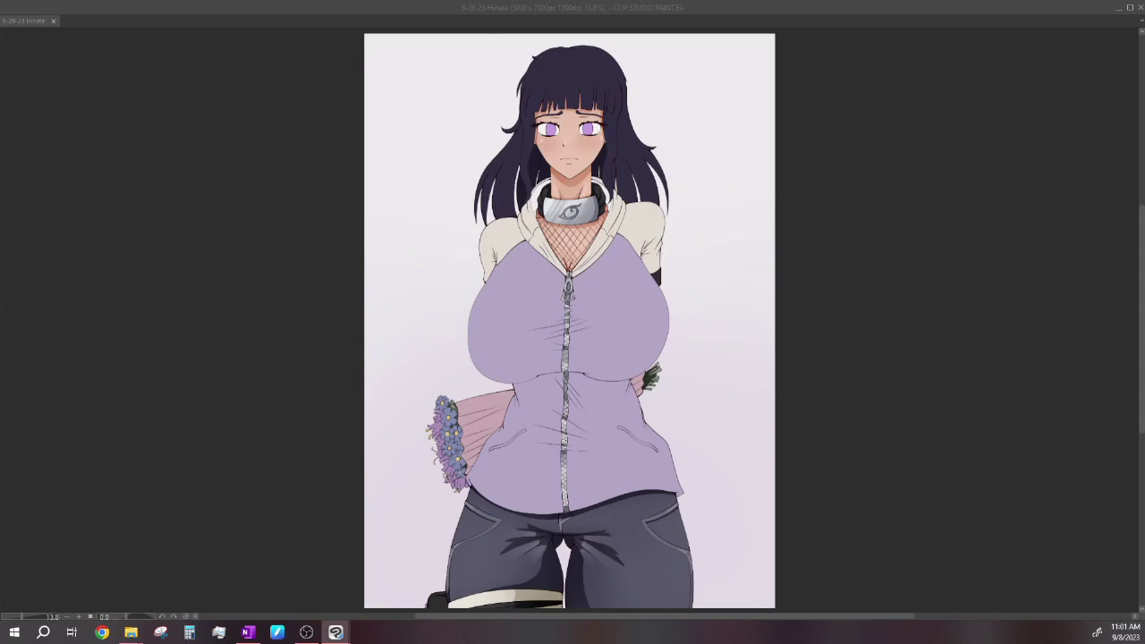
Step: Compare the drawing before and after the last edit by repeatedly undoing and restoring it
key("ctrl+z")
key("ctrl+y")
key("ctrl+z")
key("ctrl+y")
key("ctrl+z")
key("ctrl+y")
key("ctrl+z")
key("ctrl+y")
key("ctrl+z")
key("ctrl+y")
key("ctrl+z")
key("ctrl+y")
key("ctrl+z")
key("ctrl+y")
key("ctrl+z")
key("ctrl+y")
key("ctrl+z")
key("ctrl+y")
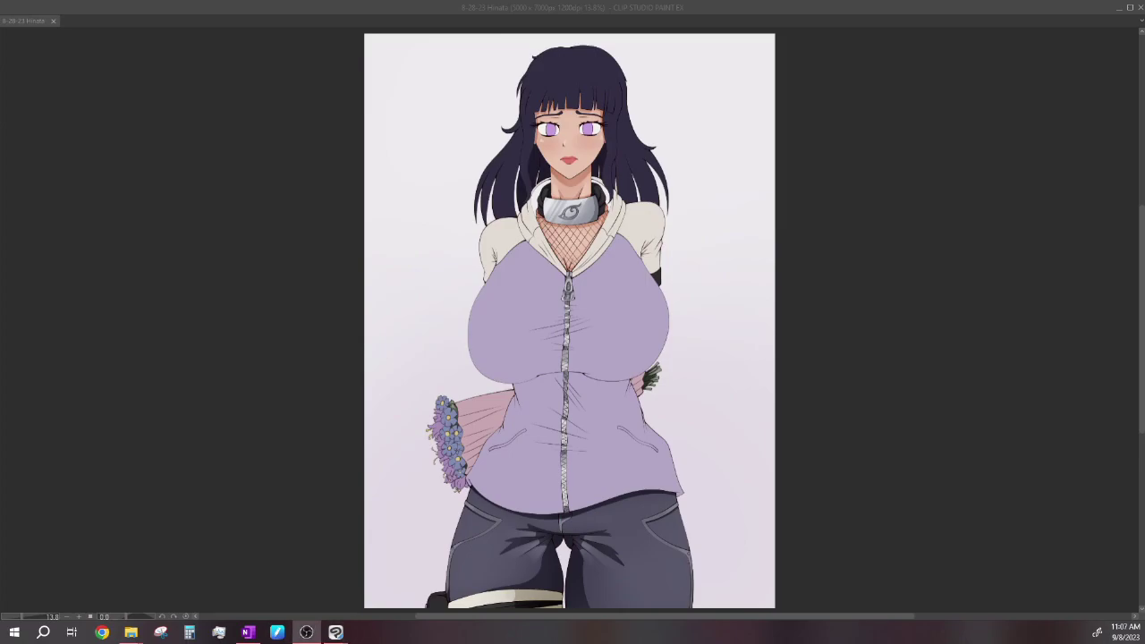
Step: Switch back to Clip Studio Paint and shade the bouquet's flowers with darker purple
key("alt+Tab")
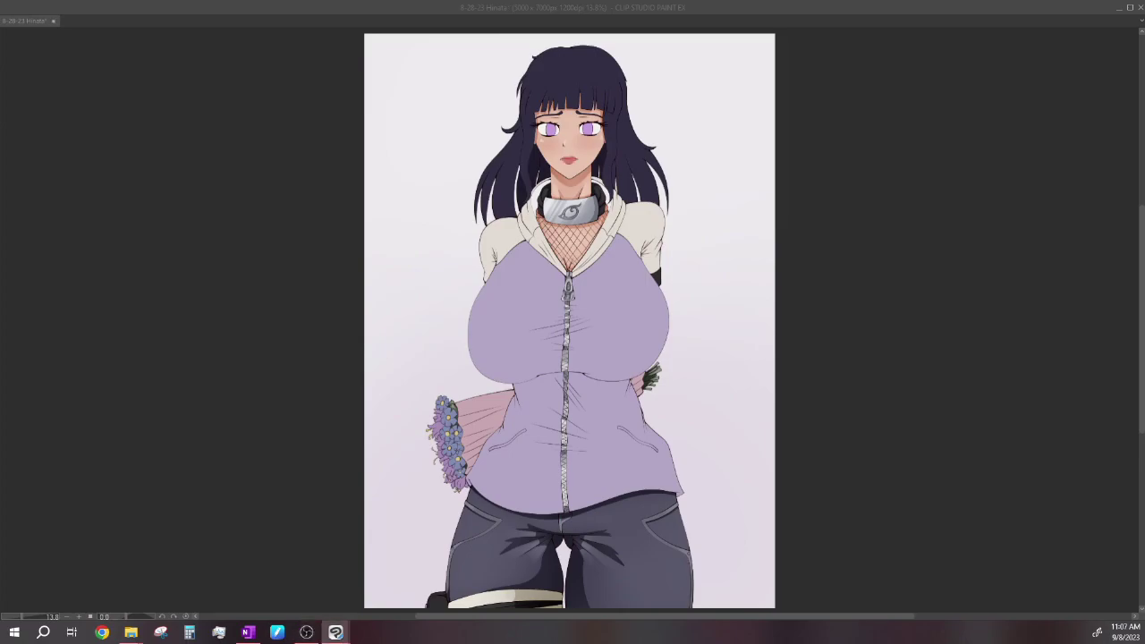
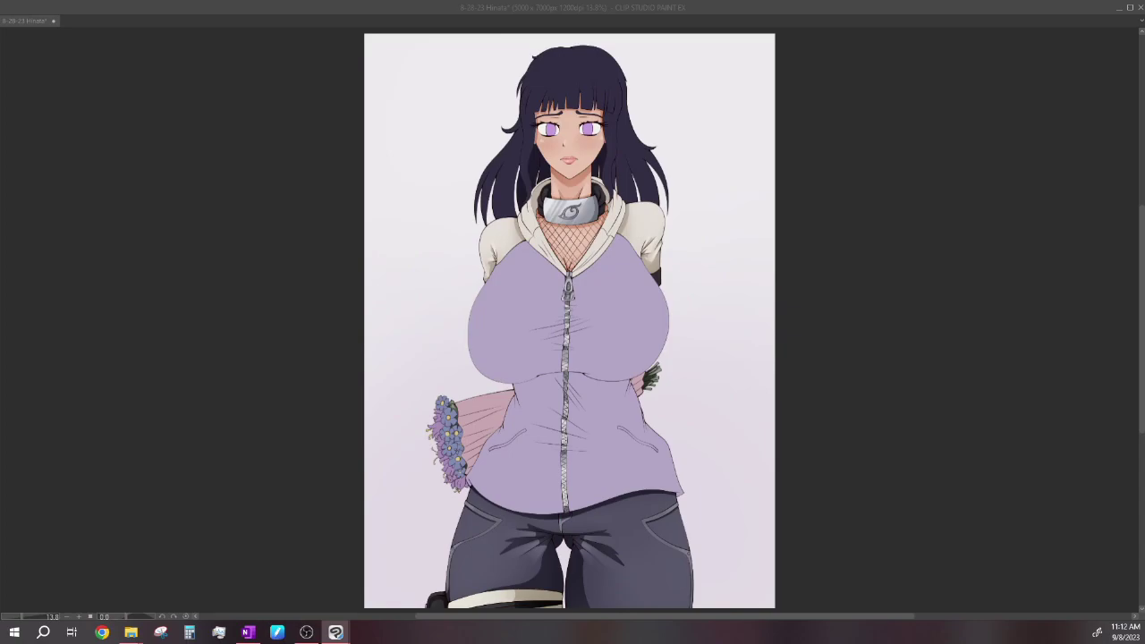
left_click_drag(456, 429, 458, 476)
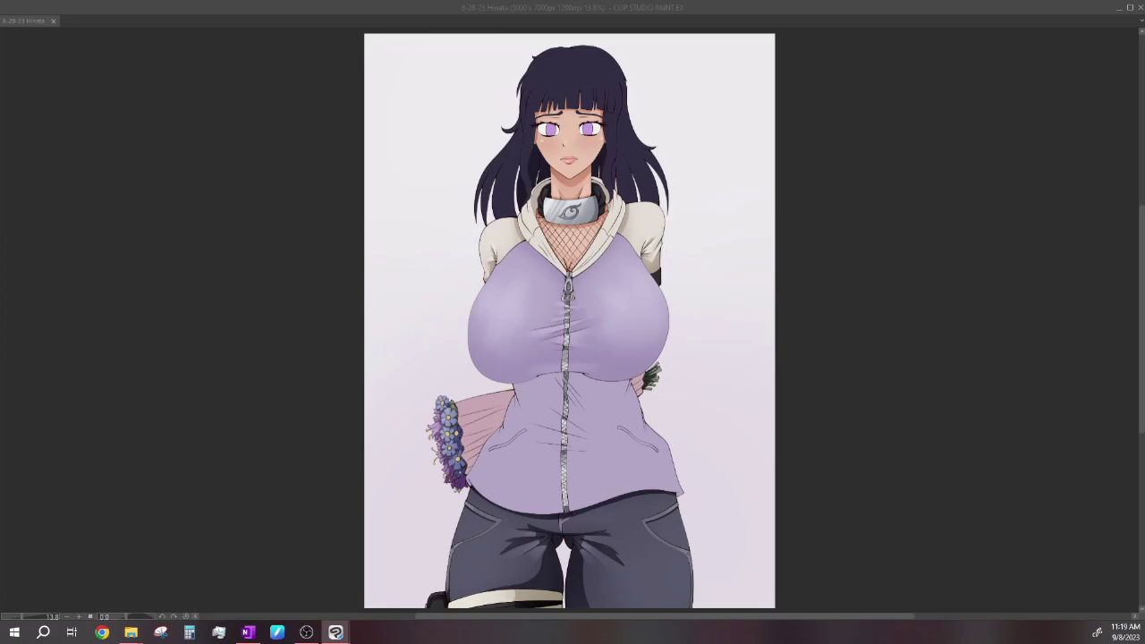
Step: Paint darker purple shadows on the jacket along the neckline seam and in the fabric creases beside the upper zipper
left_click_drag(528, 245, 560, 276)
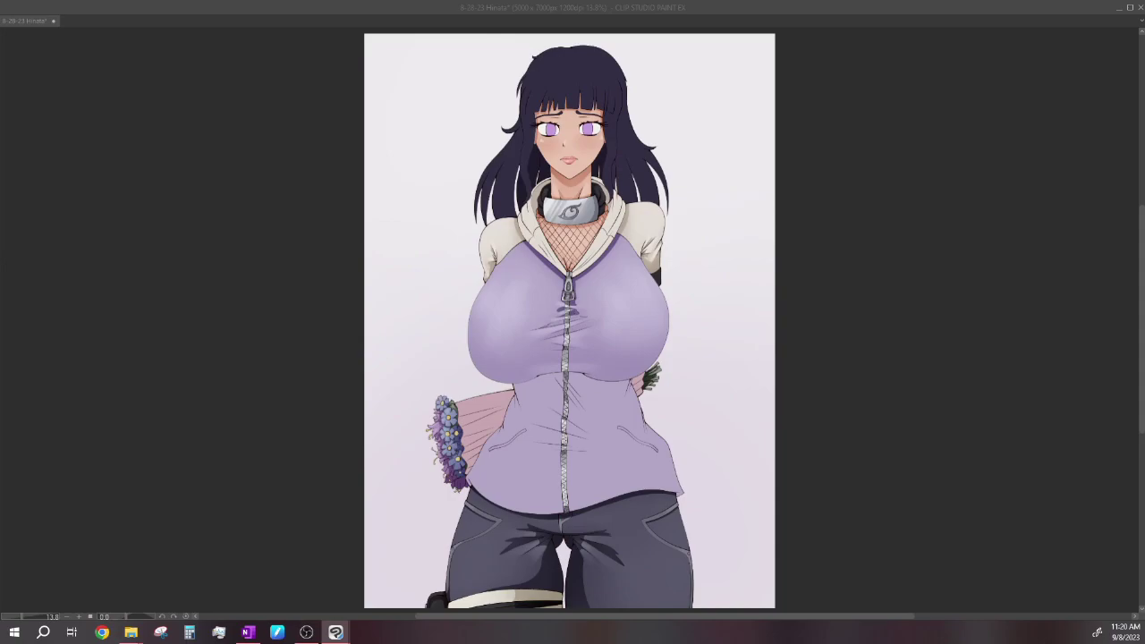
left_click_drag(544, 327, 585, 315)
left_click_drag(594, 320, 571, 331)
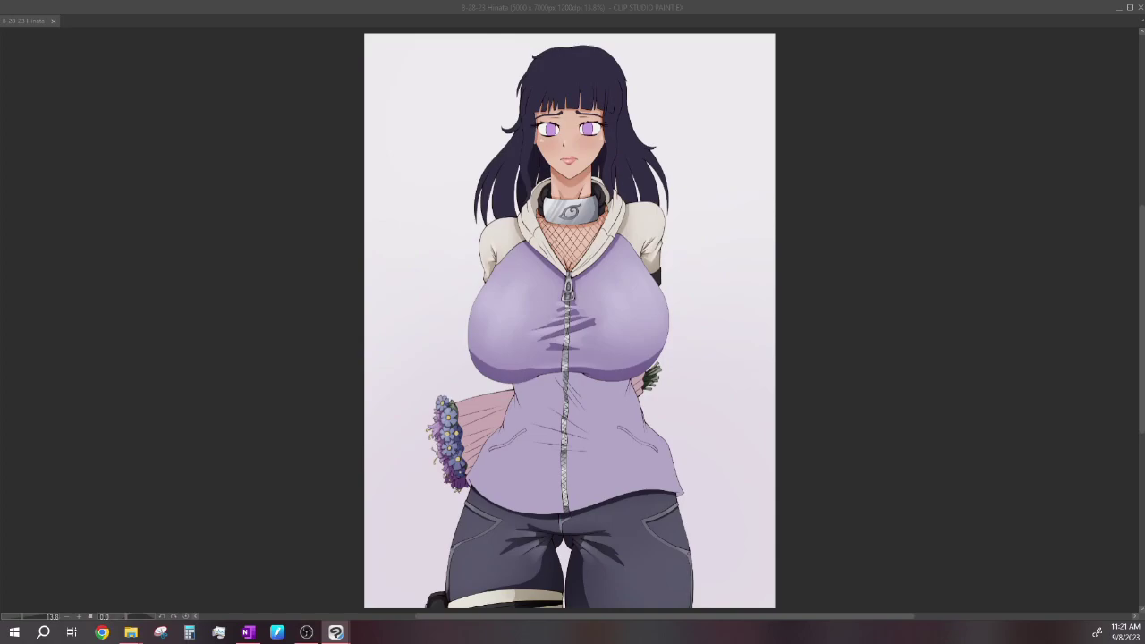
Step: Compare the jacket shading before and after the latest strokes by repeatedly undoing and restoring them
key("ctrl+z")
key("ctrl+z")
key("ctrl+y")
key("ctrl+z")
key("ctrl+y")
key("ctrl+z")
key("ctrl+y")
key("ctrl+z")
key("ctrl+y")
key("ctrl+z")
key("ctrl+y")
key("ctrl+z")
key("ctrl+y")
key("ctrl+z")
key("ctrl+y")
key("ctrl+z")
key("ctrl+y")
key("ctrl+z")
key("ctrl+y")
key("ctrl+y")
key("ctrl+z")
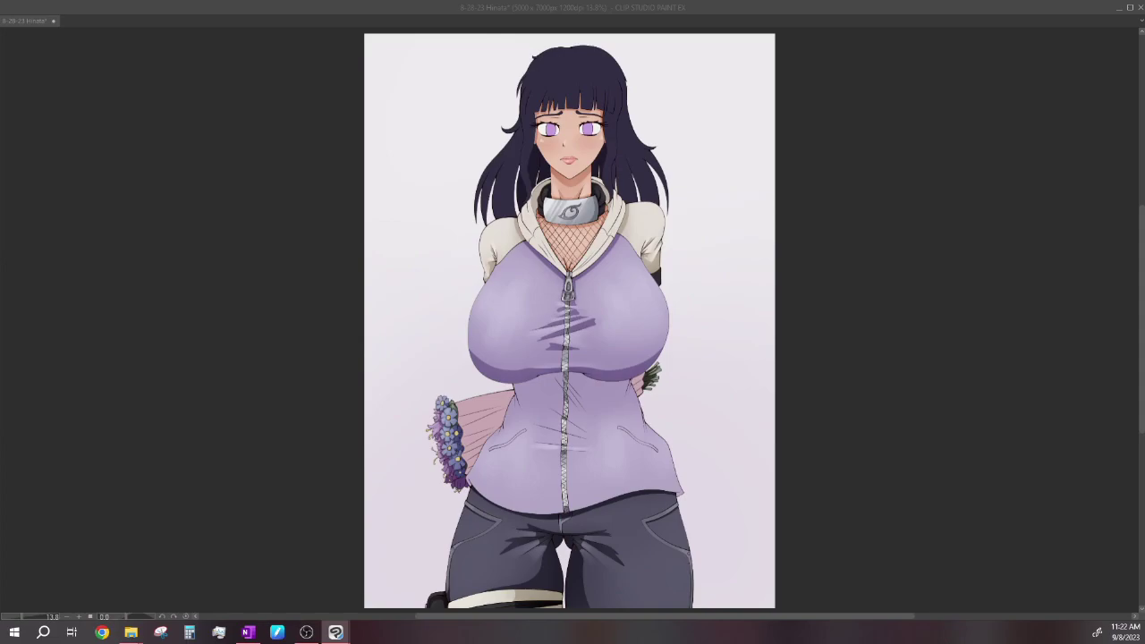
Step: Paint light highlights and darker purple shadows on the jacket's waist, below the chest and along the creases beside the zipper
mouse_move(540, 435)
left_mouse_down()
mouse_move(561, 412)
mouse_move(542, 403)
mouse_move(545, 416)
left_mouse_up()
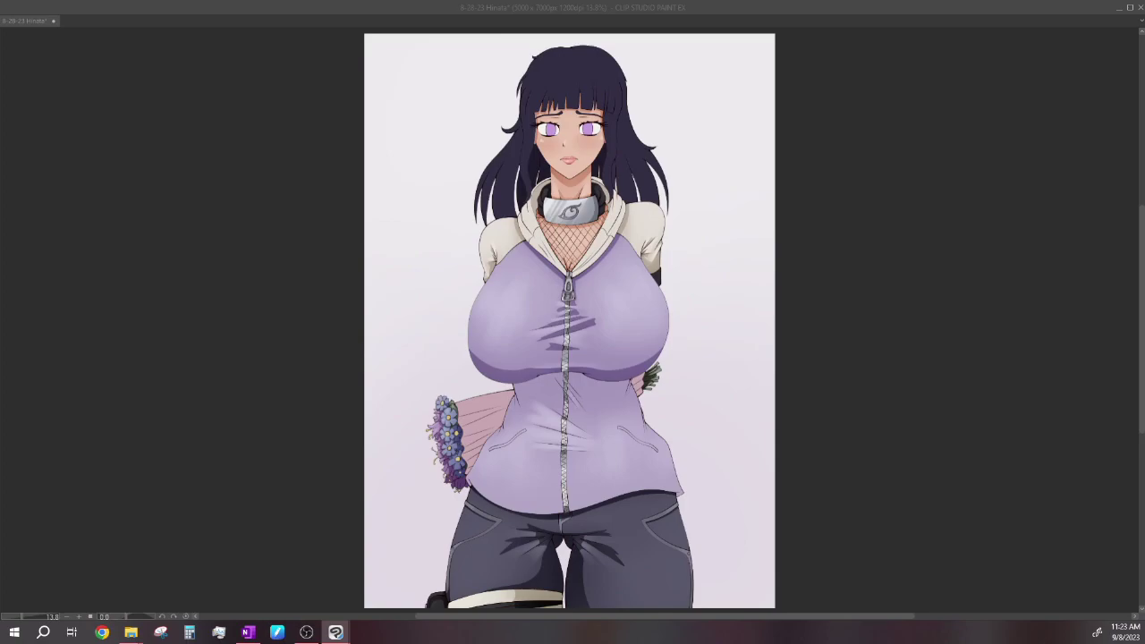
left_click_drag(574, 405, 584, 392)
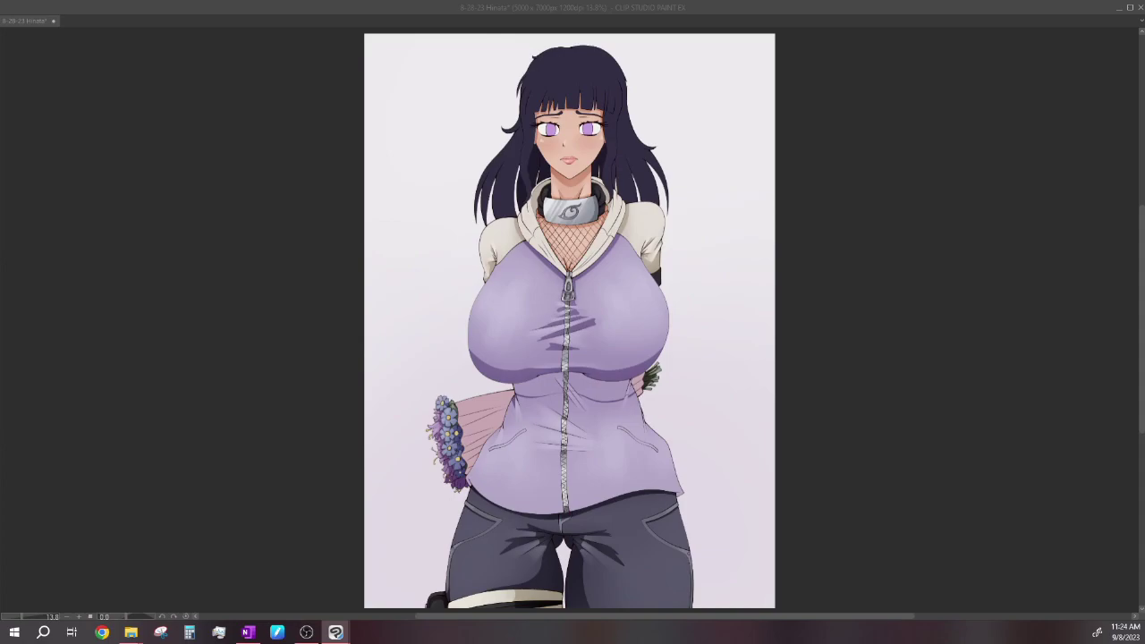
left_click_drag(517, 385, 633, 387)
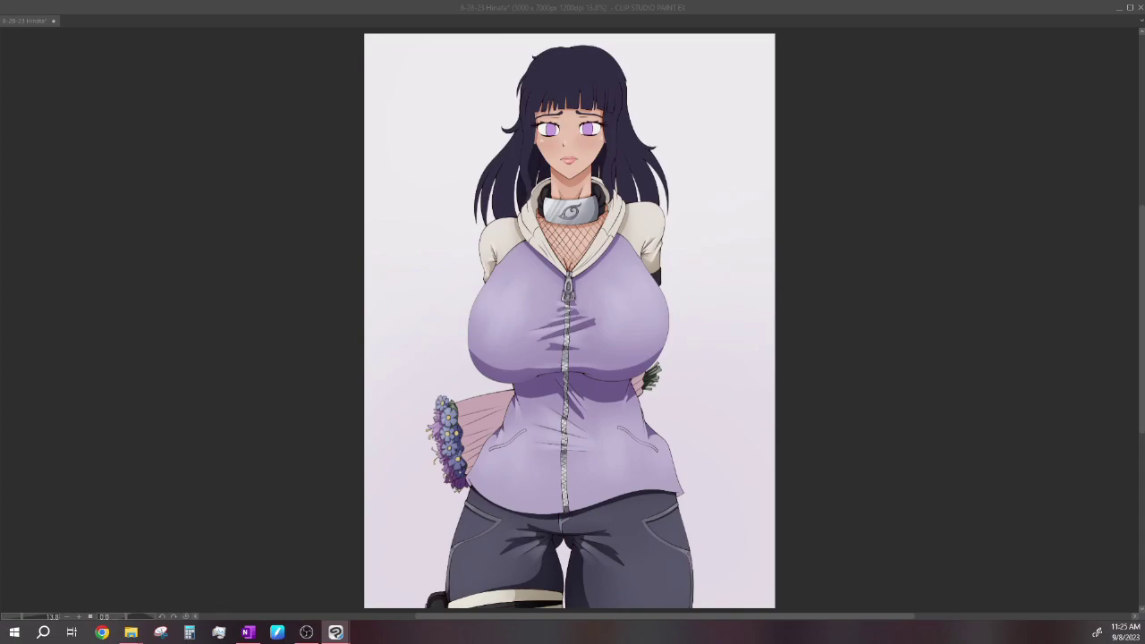
left_click_drag(532, 456, 596, 453)
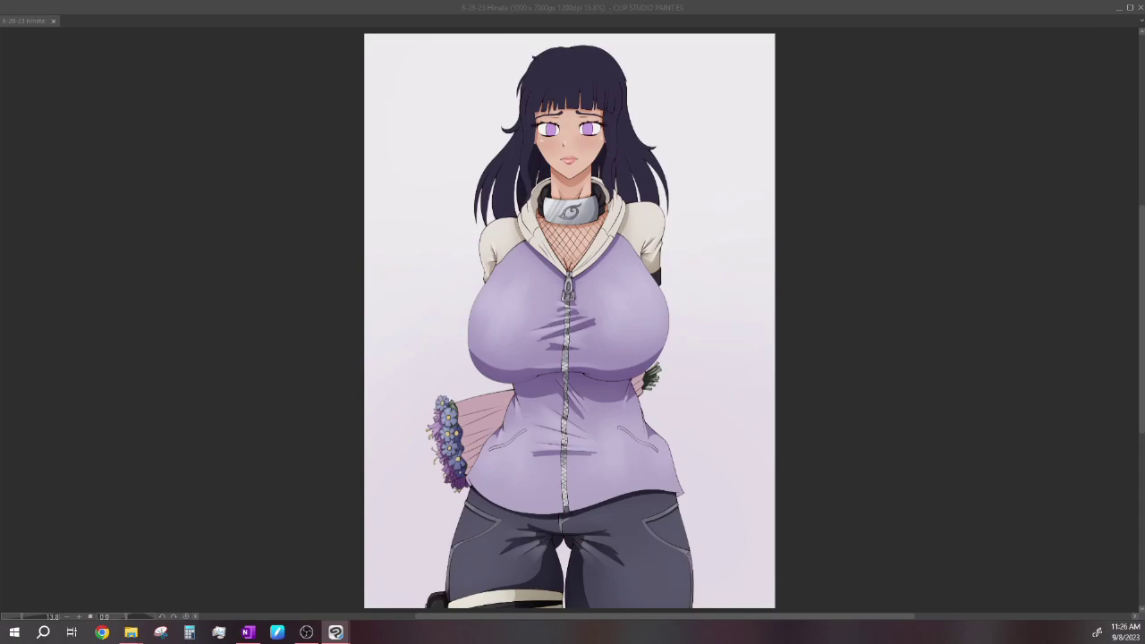
key("ctrl+z")
key("ctrl+y")
key("ctrl+z")
key("ctrl+y")
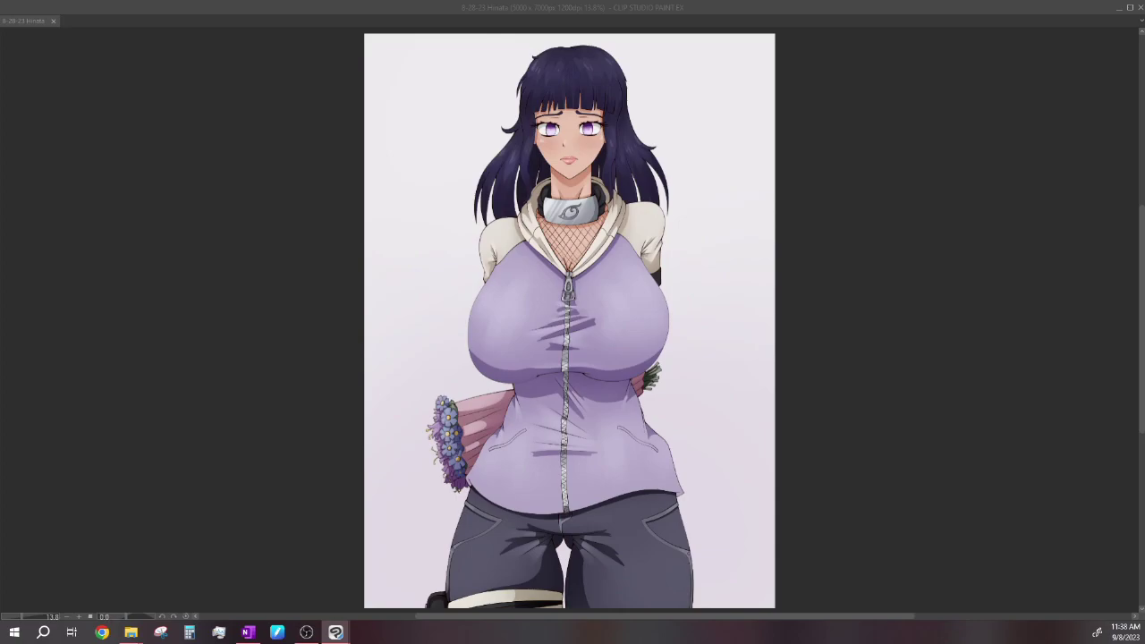
Step: Dab small touches onto the fishnet area inside the jacket's neckline and compare the last one with and without it
left_click(557, 241)
left_click(596, 233)
left_click(569, 242)
left_click(560, 237)
key("ctrl+z")
key("ctrl+y")
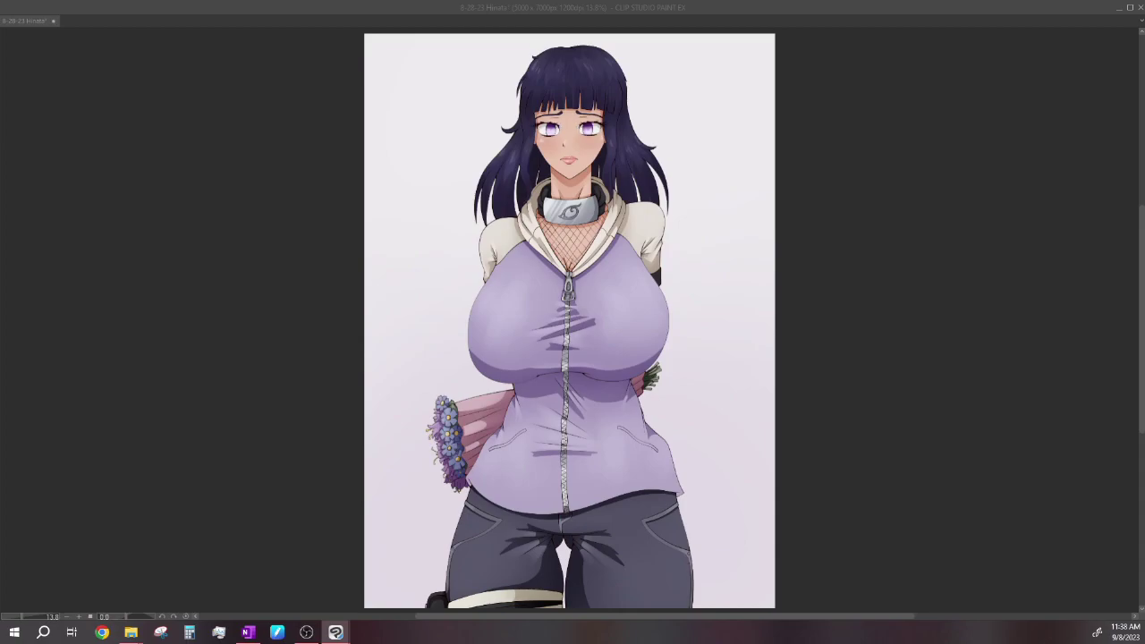